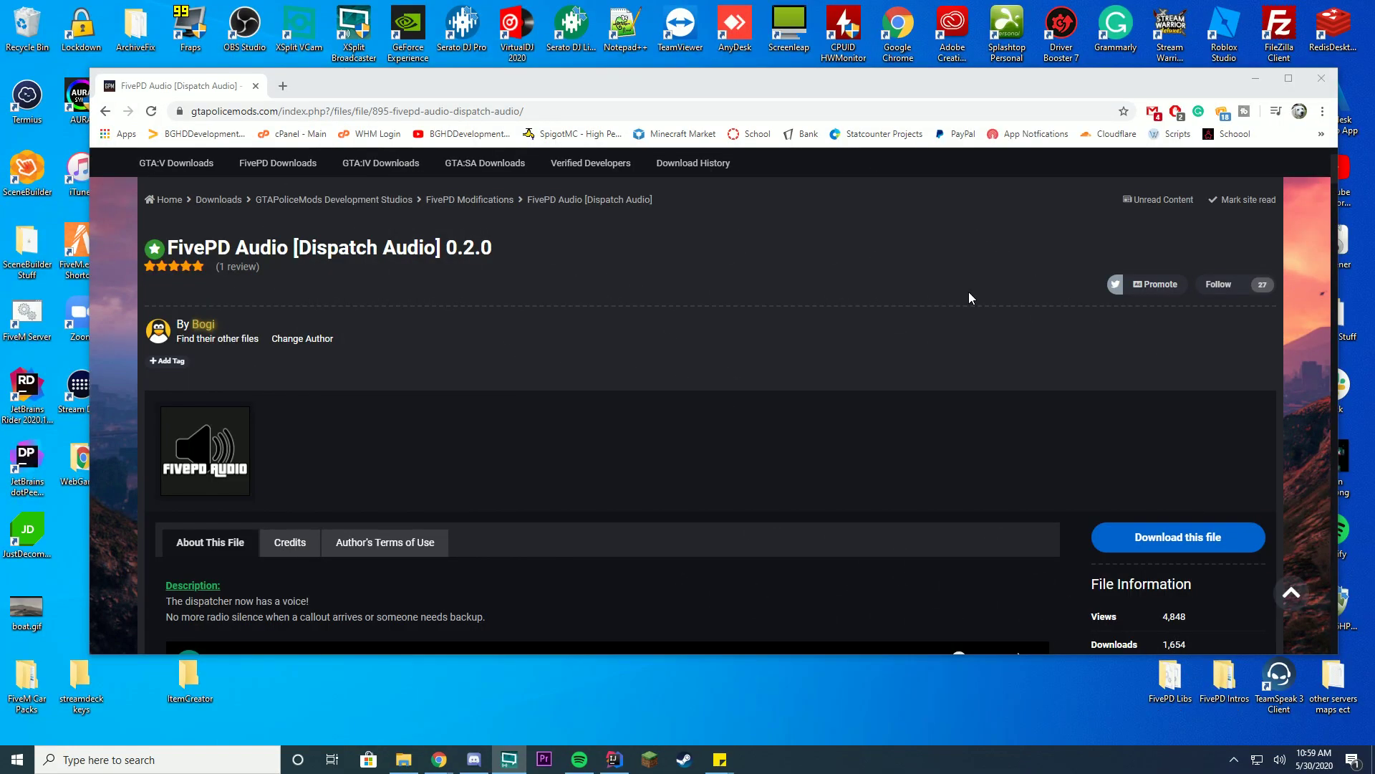
- Download FivePDAudio_0.2.0.zip from the FivePD Audio [Dispatch Audio] page
scroll(964, 287, down, 7)
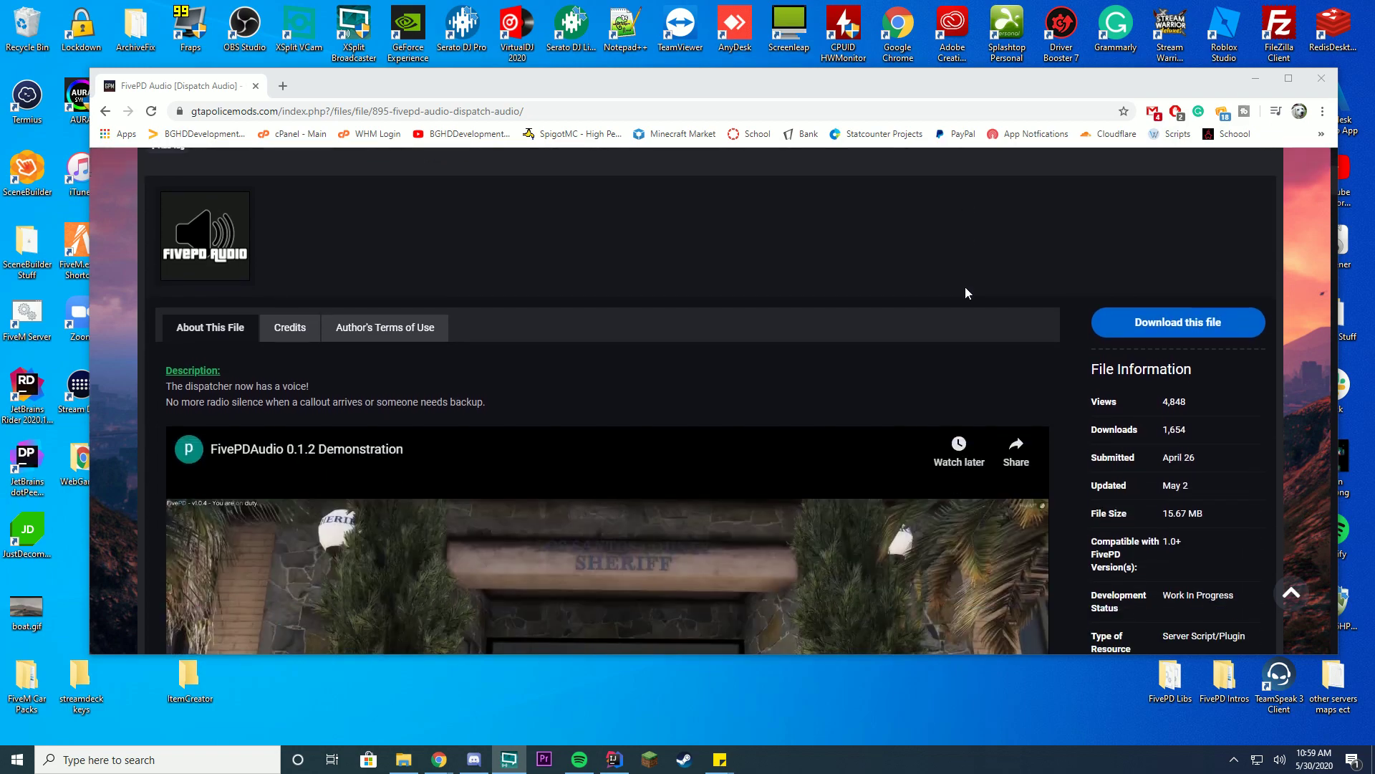
scroll(917, 363, up, 4)
scroll(917, 360, down, 3)
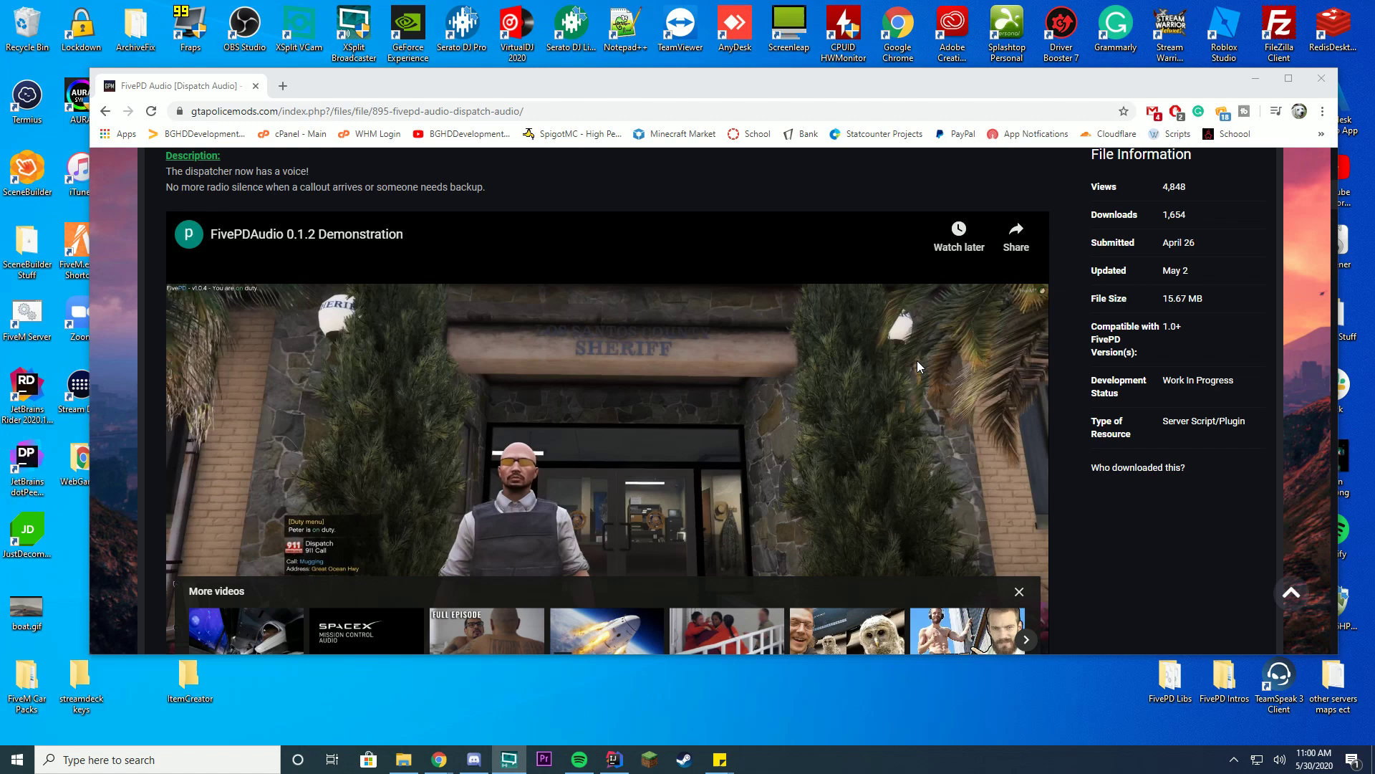
scroll(917, 360, up, 2)
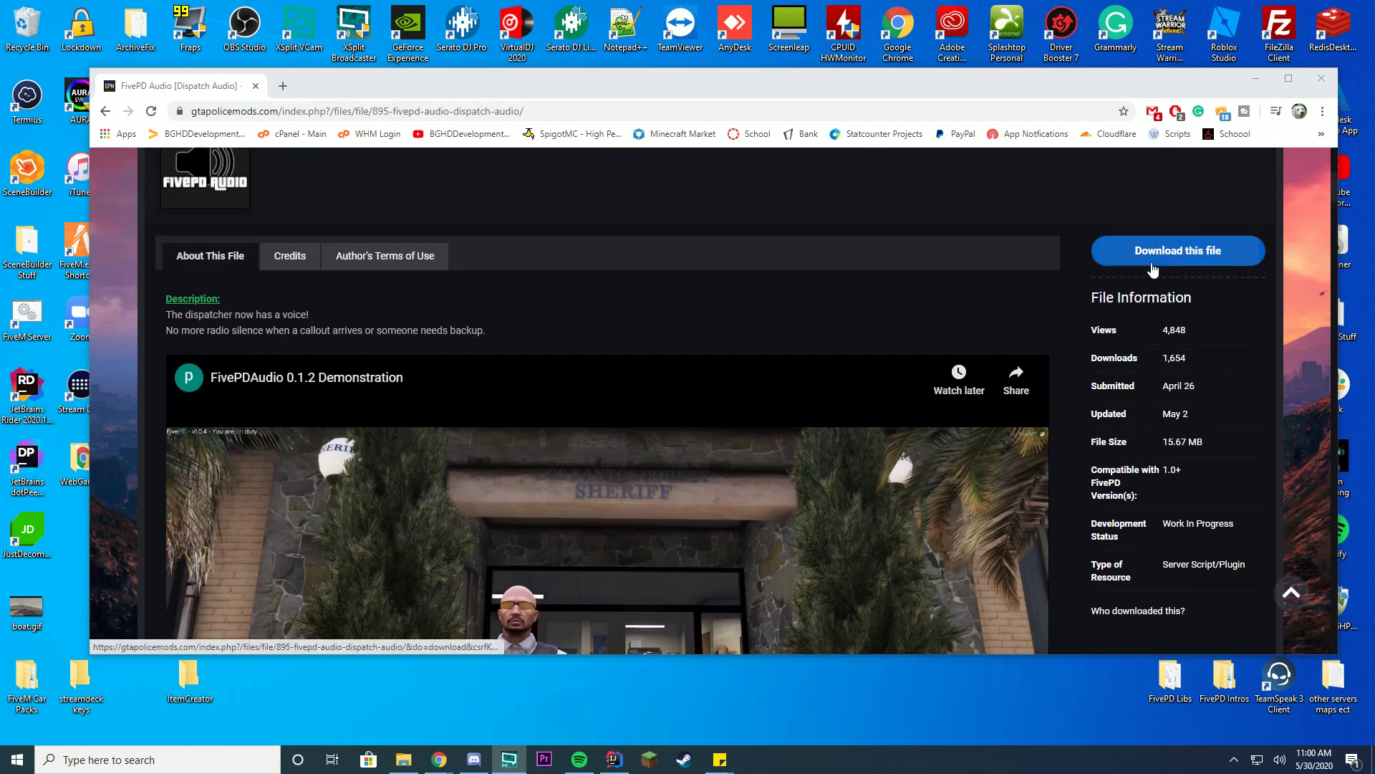
click(1151, 265)
click(1111, 403)
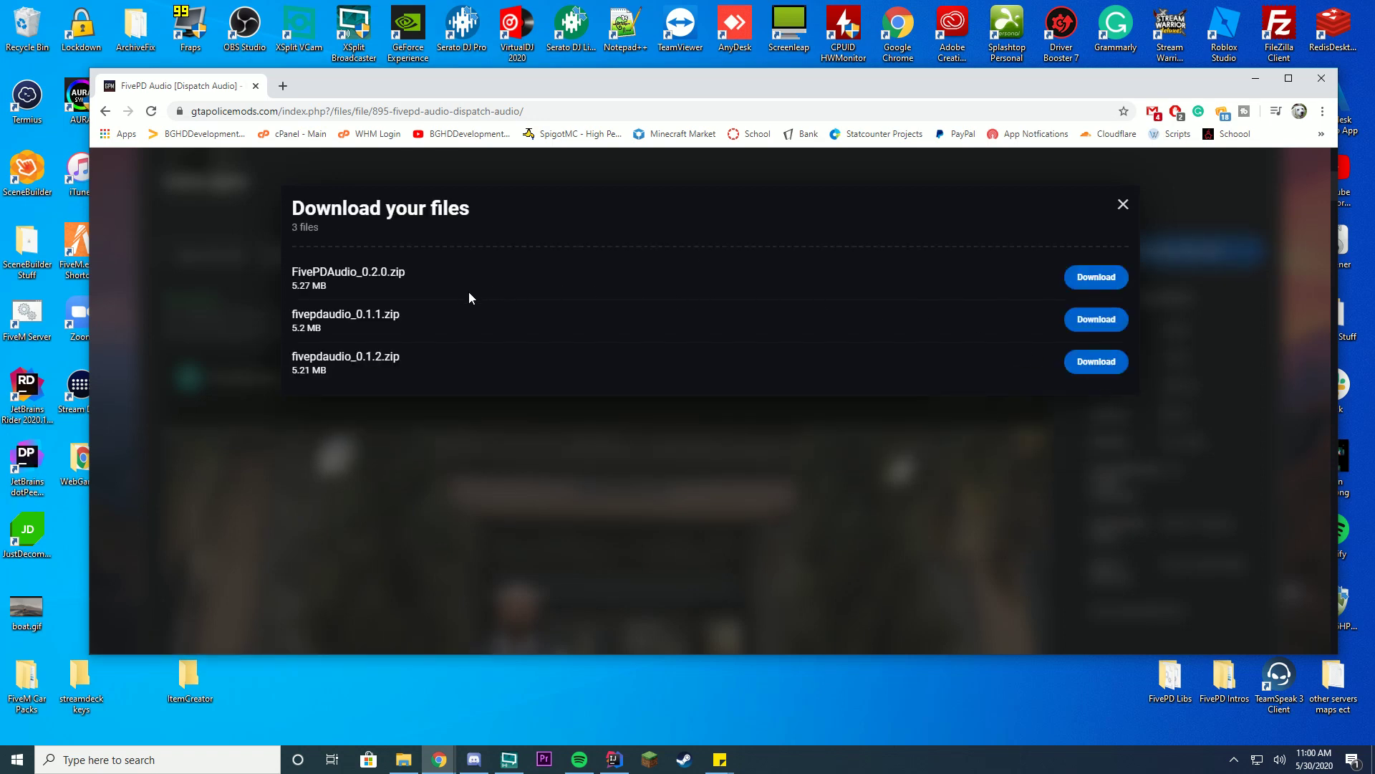
click(1107, 284)
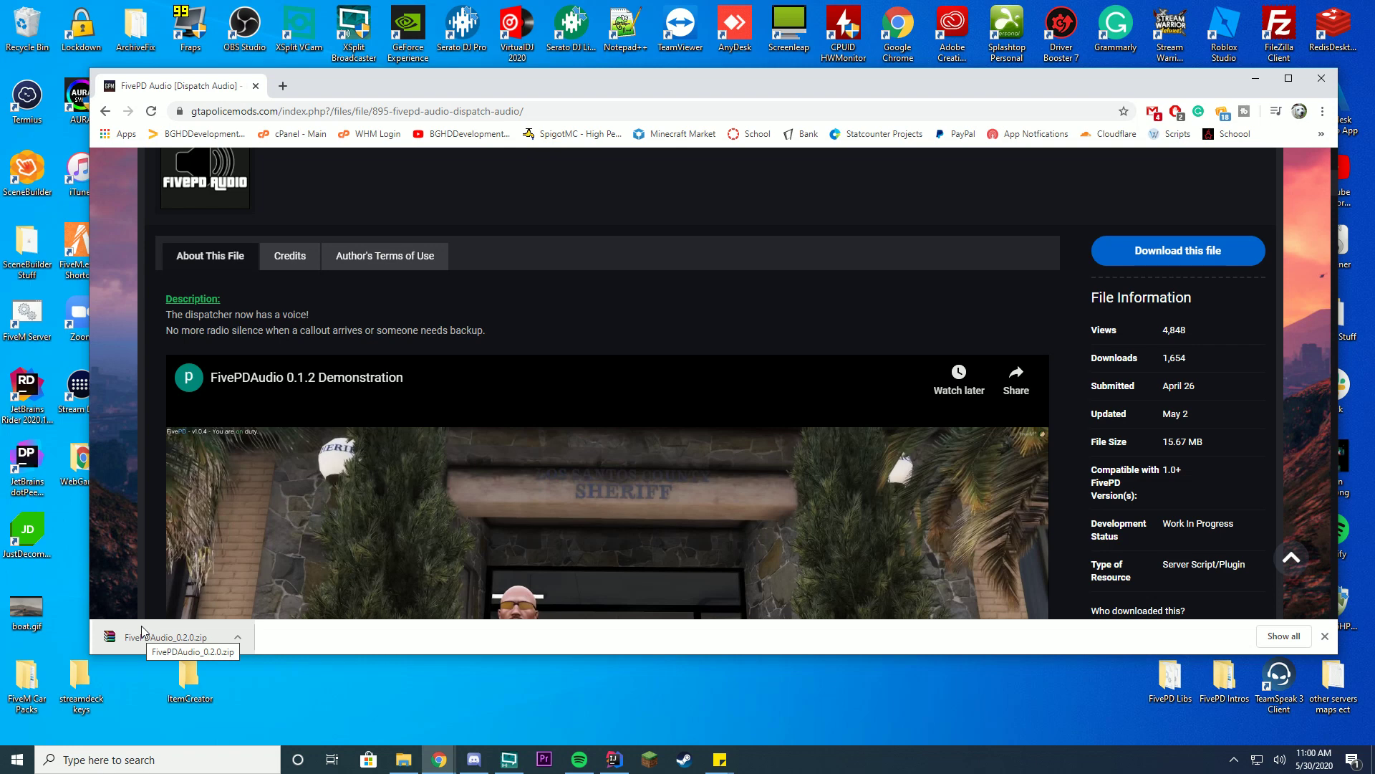
- Open the downloaded FivePDAudio_0.2.0.zip archive in WinRAR and minimize the browser window
click(152, 637)
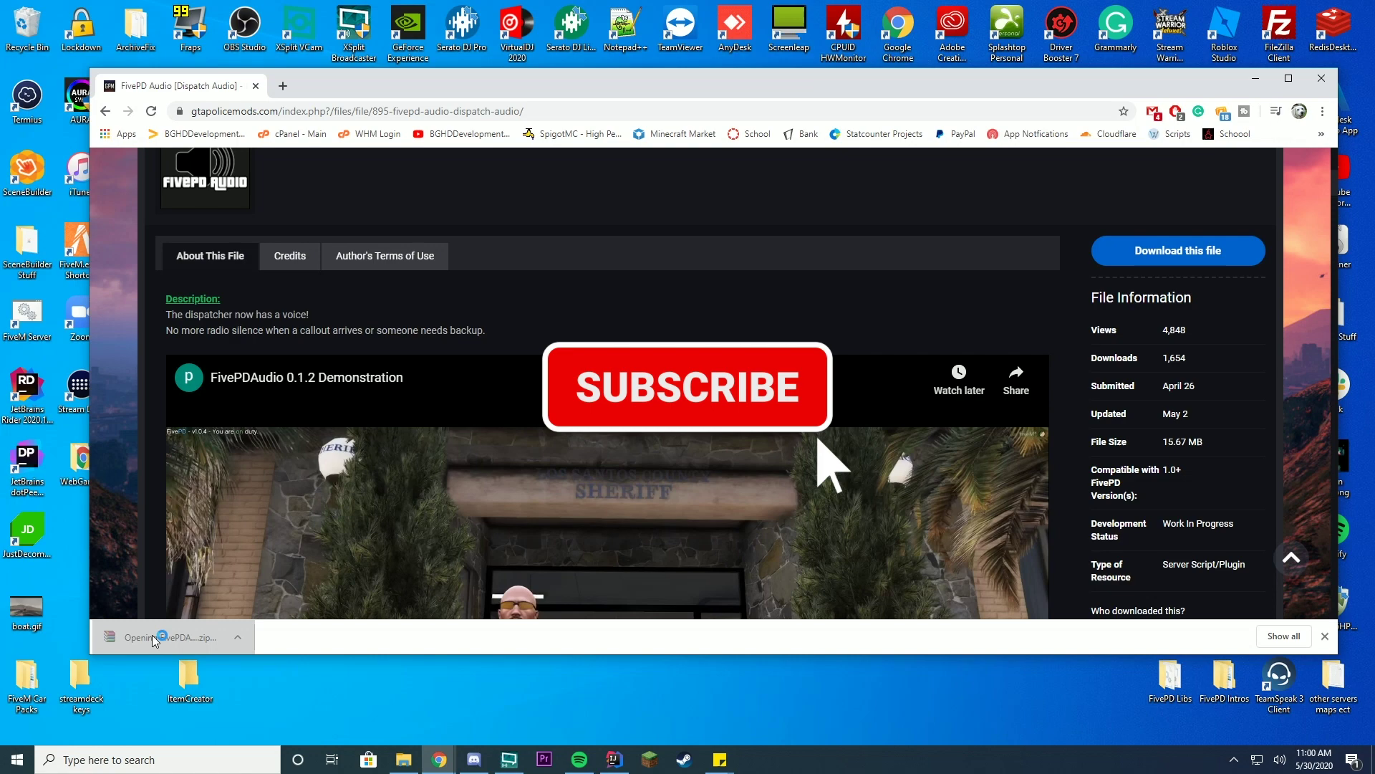
drag(834, 177, 651, 165)
click(1254, 78)
- Read the installation instructions in HOW_TO_INSTALL.txt and examine the contents of the archive's fivepdaudio folder
click(561, 319)
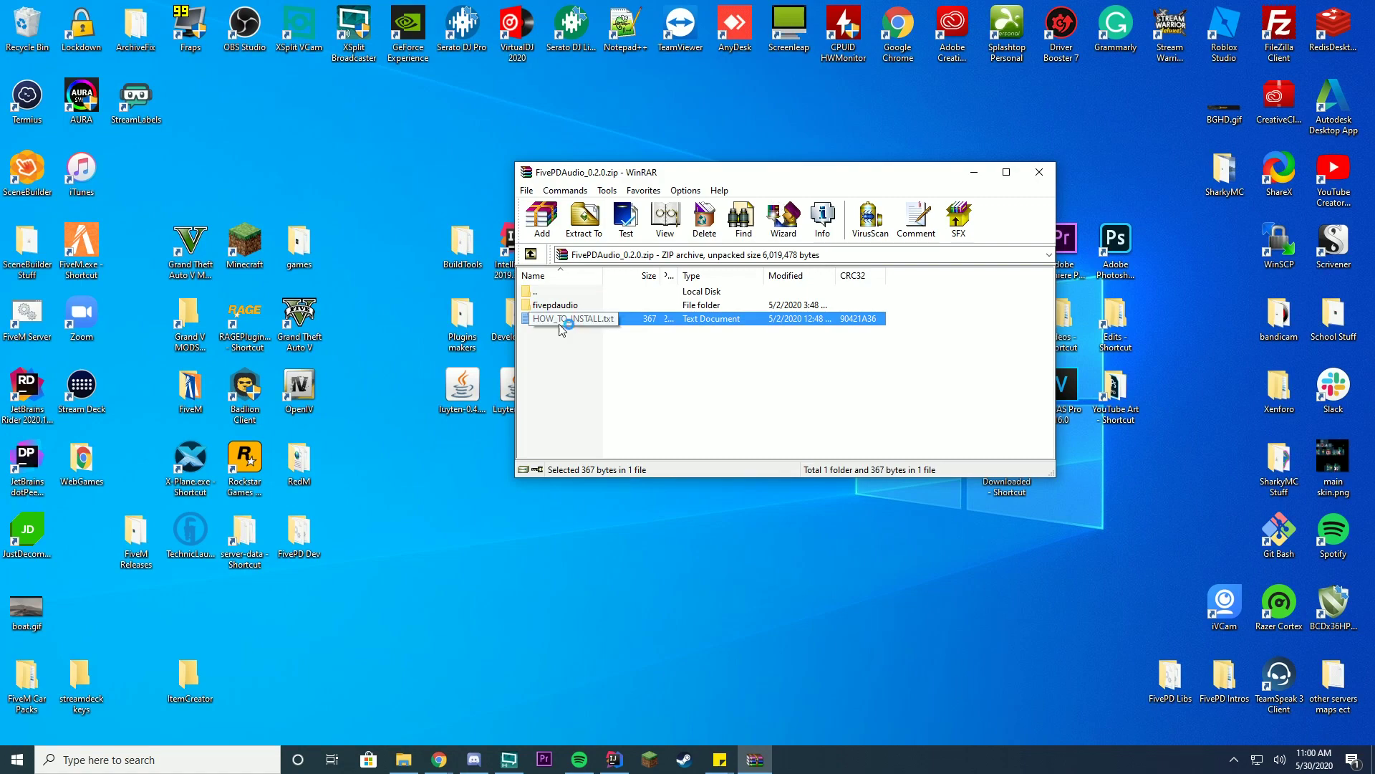
double_click(561, 320)
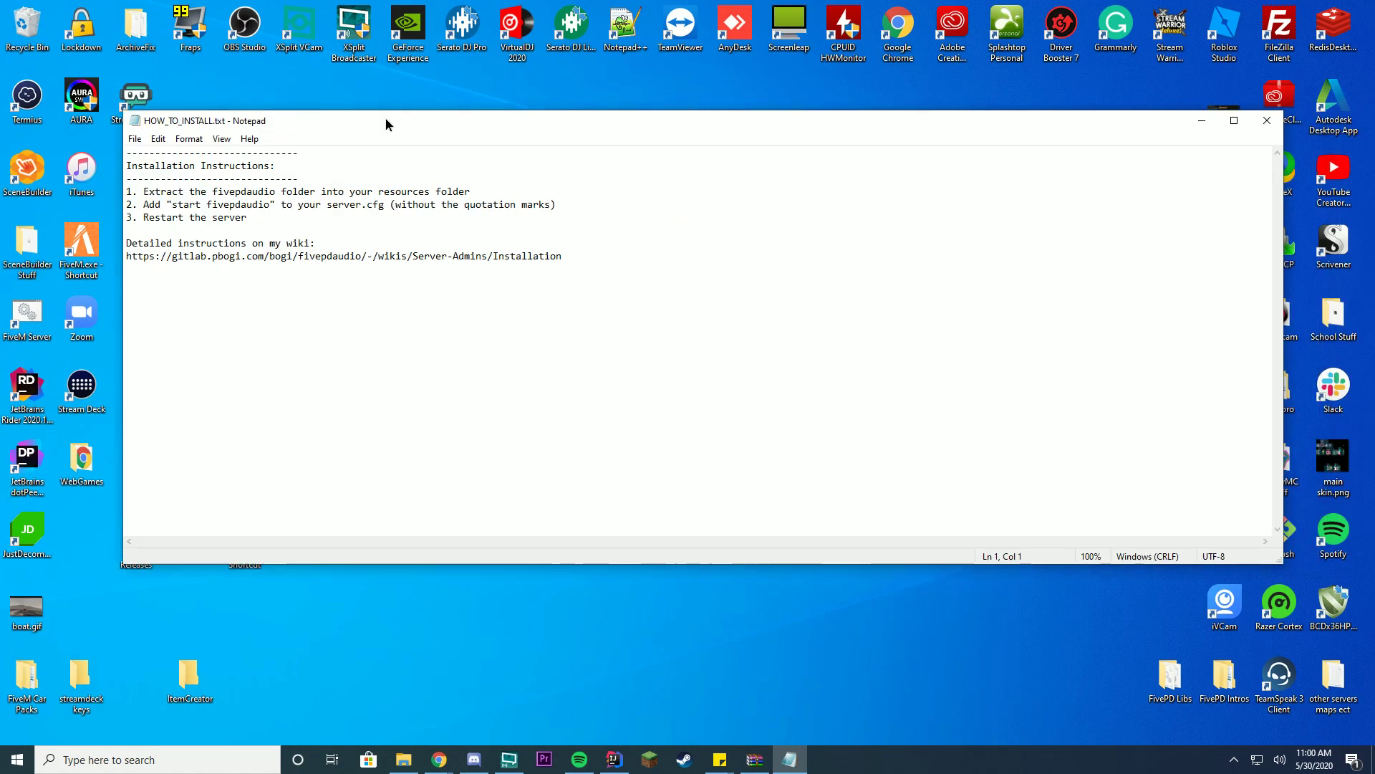
click(1266, 120)
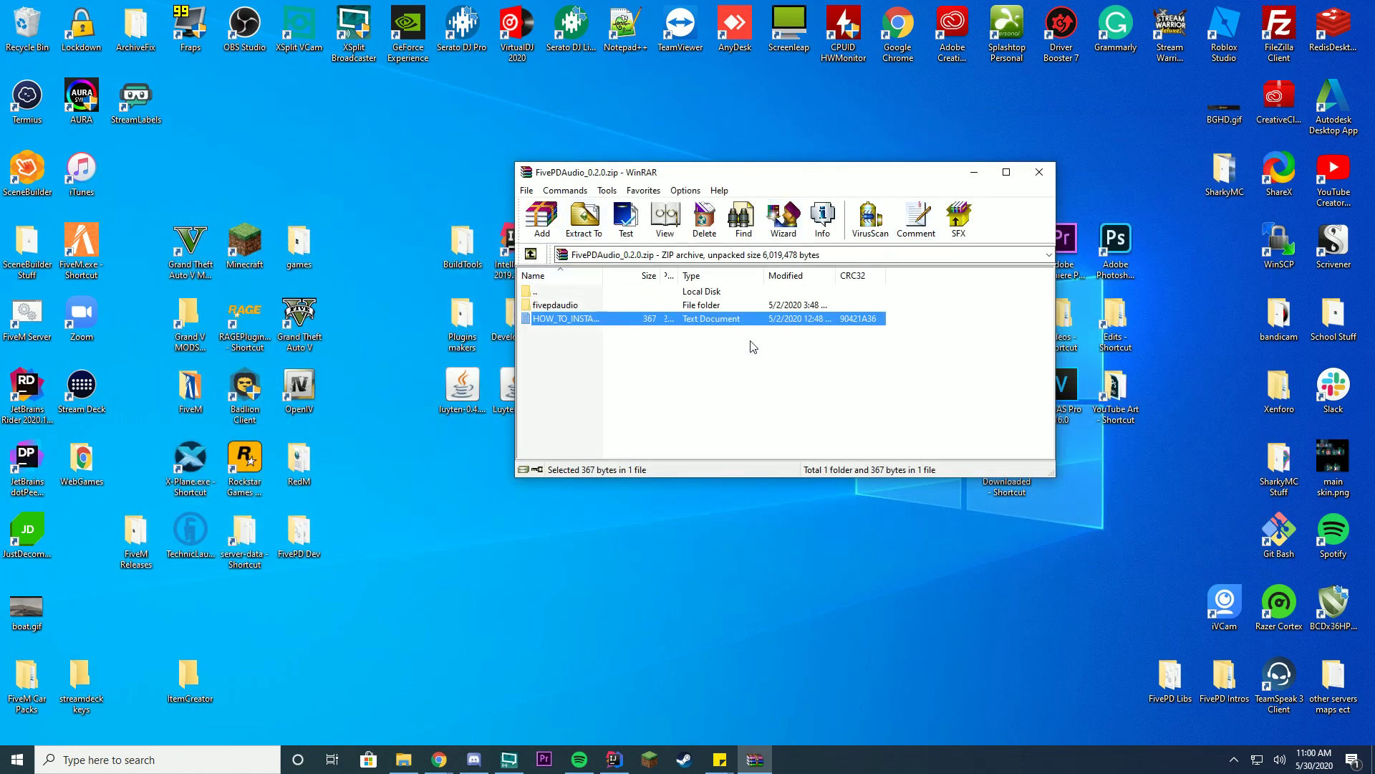
double_click(561, 306)
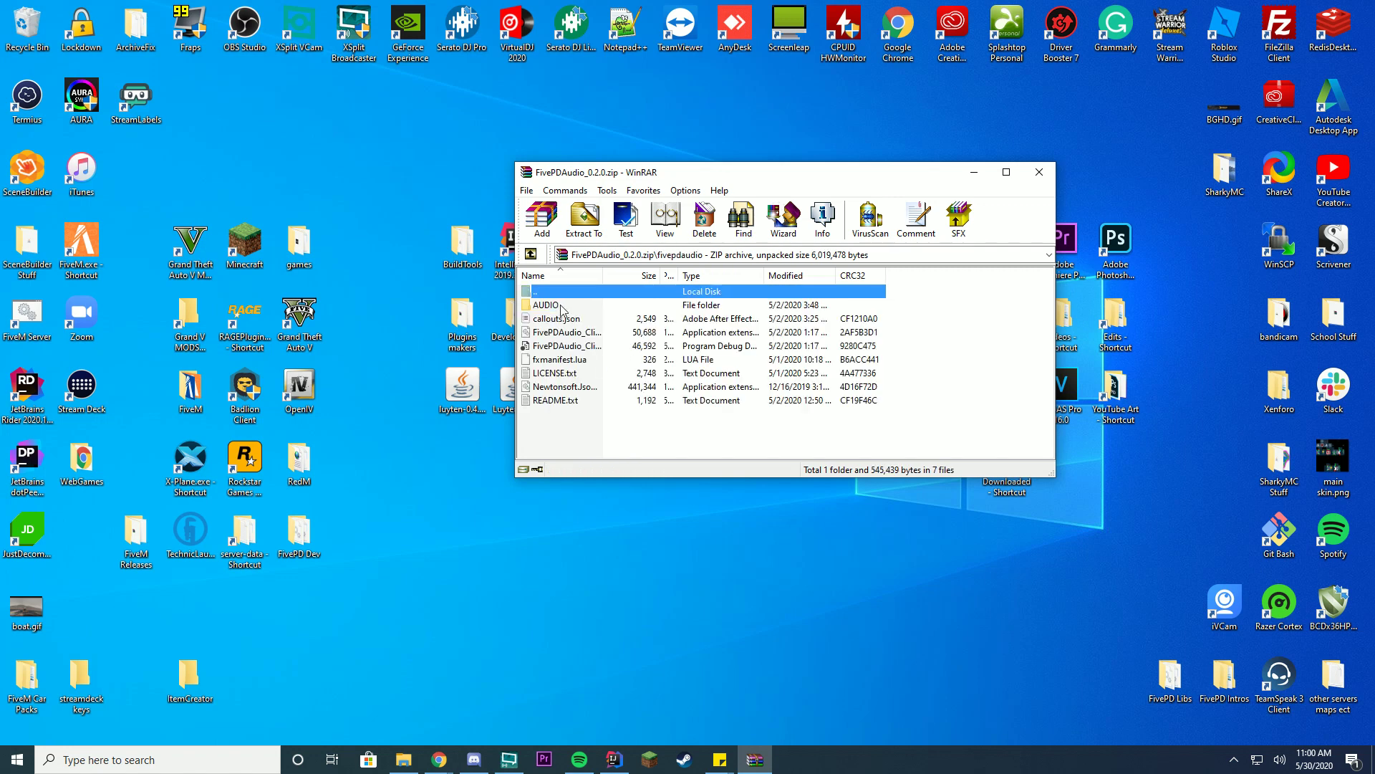
double_click(548, 291)
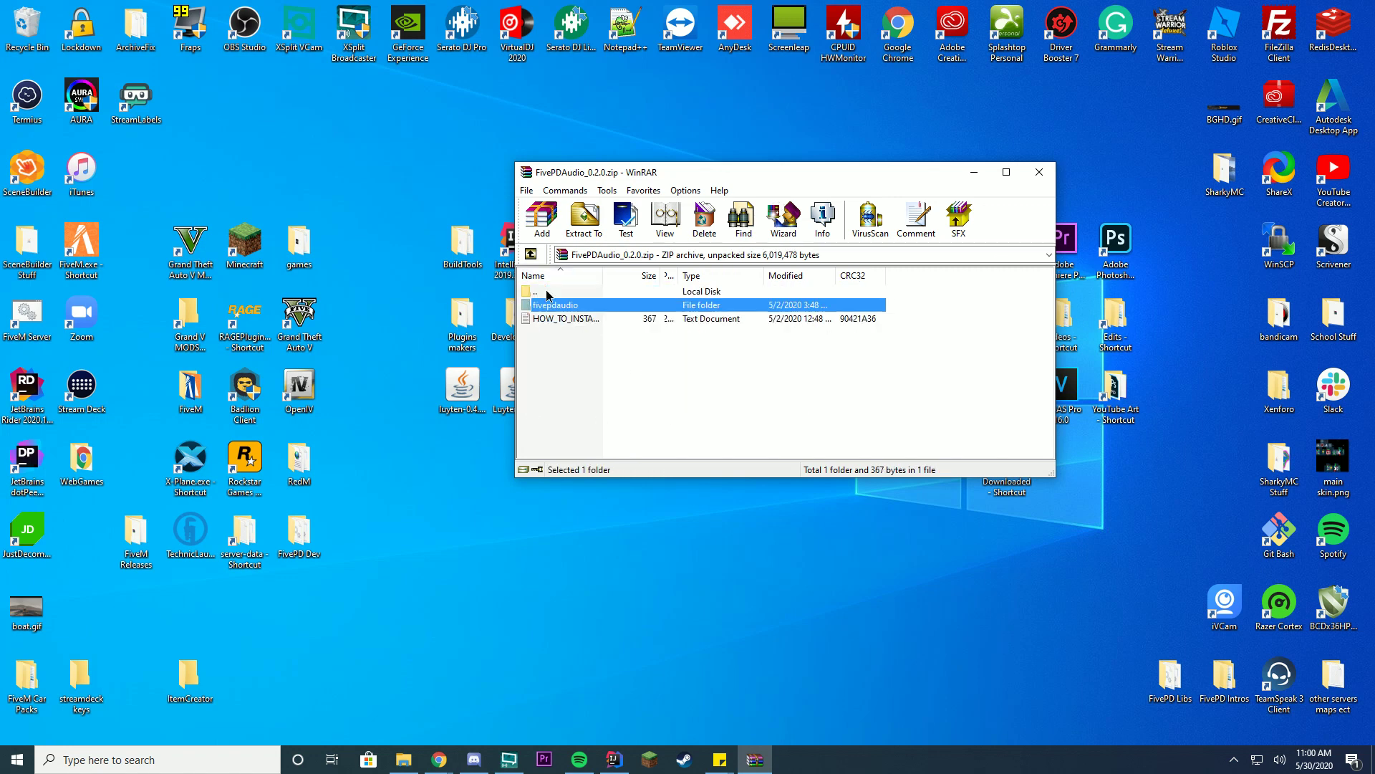
- Open the resources folder inside the FiveM server-data folder, keeping the archive window visible beside it
double_click(234, 537)
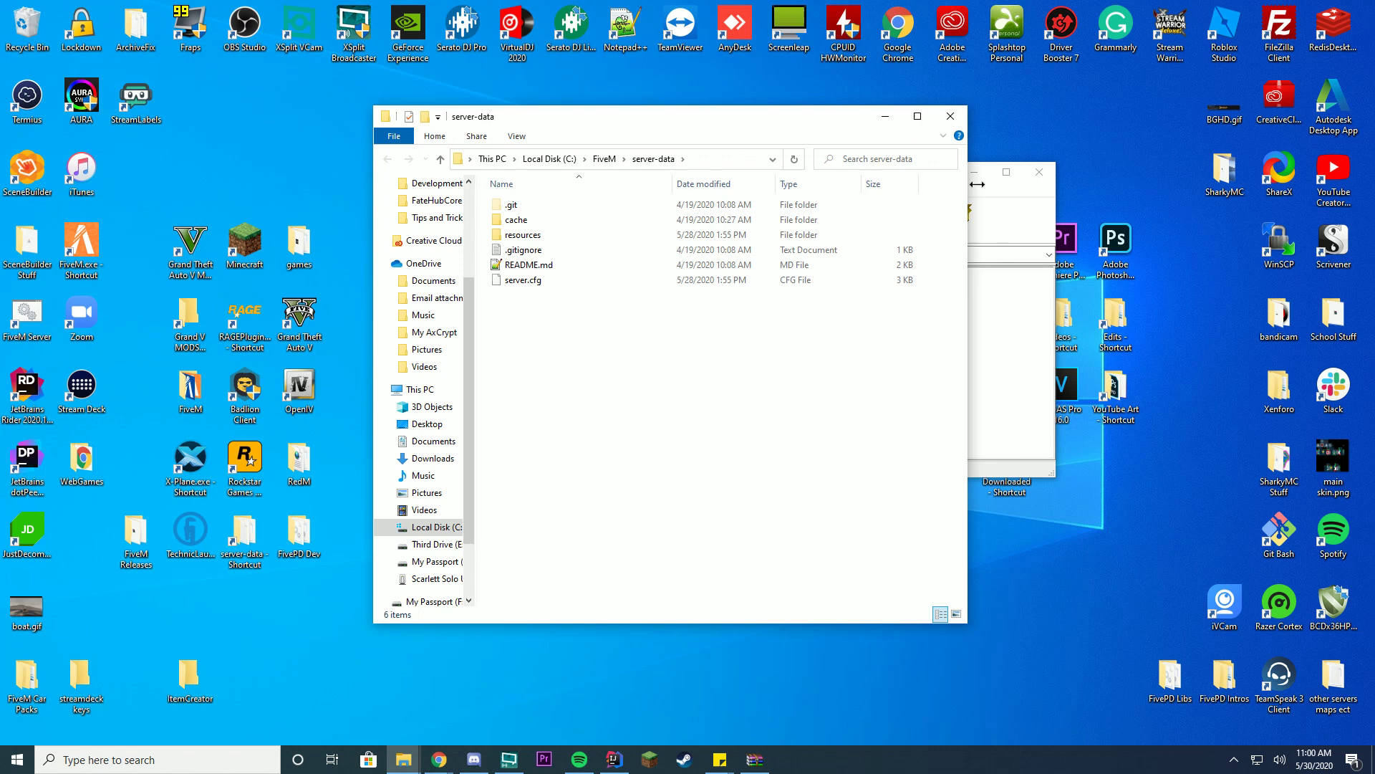
mouse_move(923, 182)
mouse_down()
mouse_move(788, 182)
mouse_move(901, 182)
mouse_up()
drag(928, 180, 1150, 205)
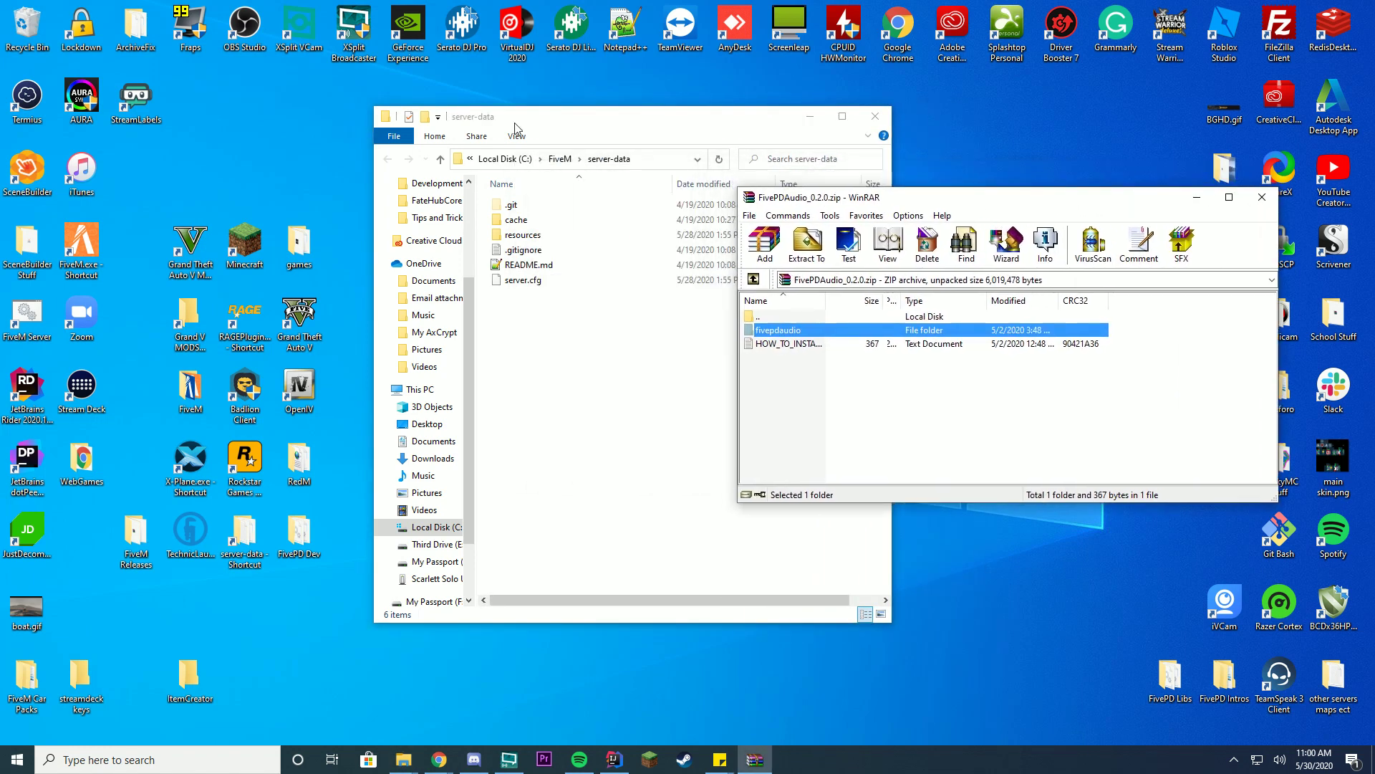
click(568, 127)
double_click(529, 238)
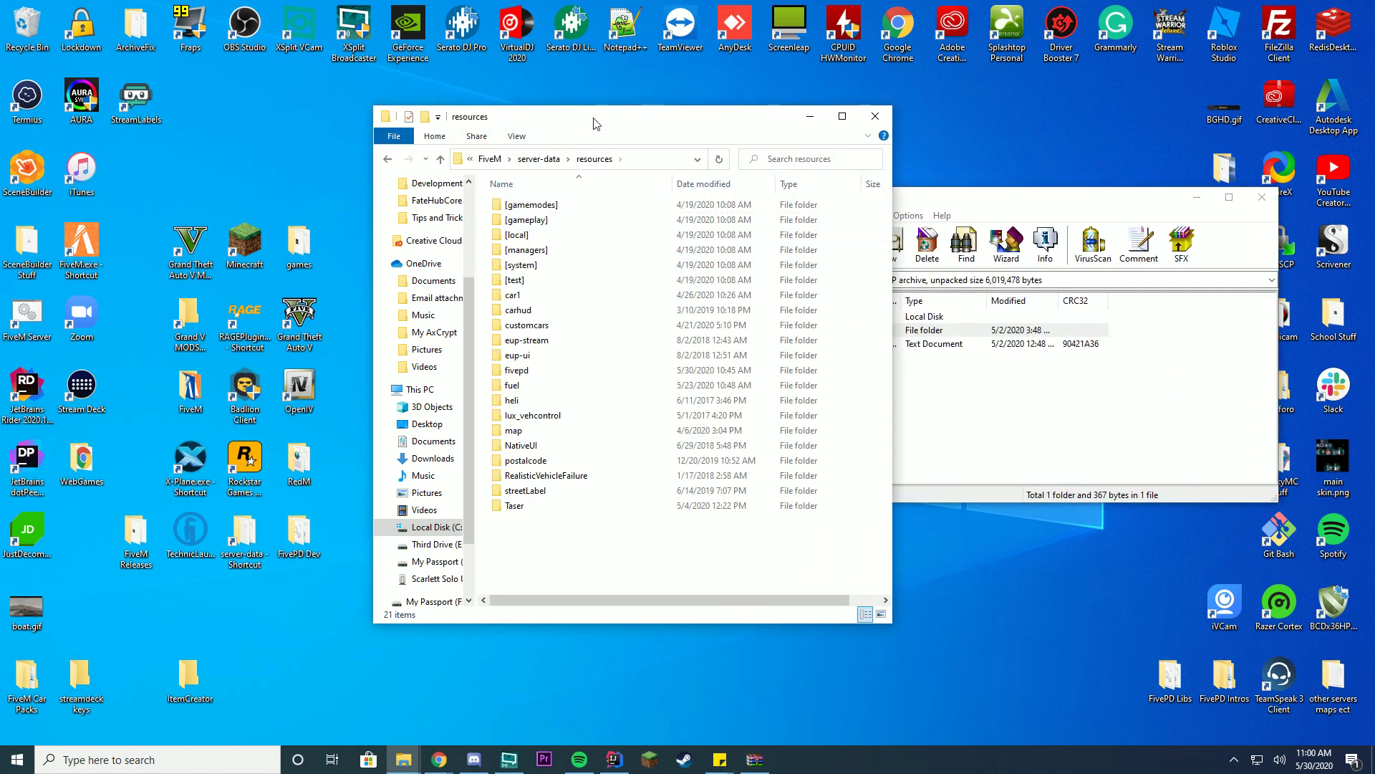
- Extract the fivepdaudio folder from the archive into the server's resources folder
drag(595, 123, 340, 133)
click(793, 344)
drag(781, 330, 530, 551)
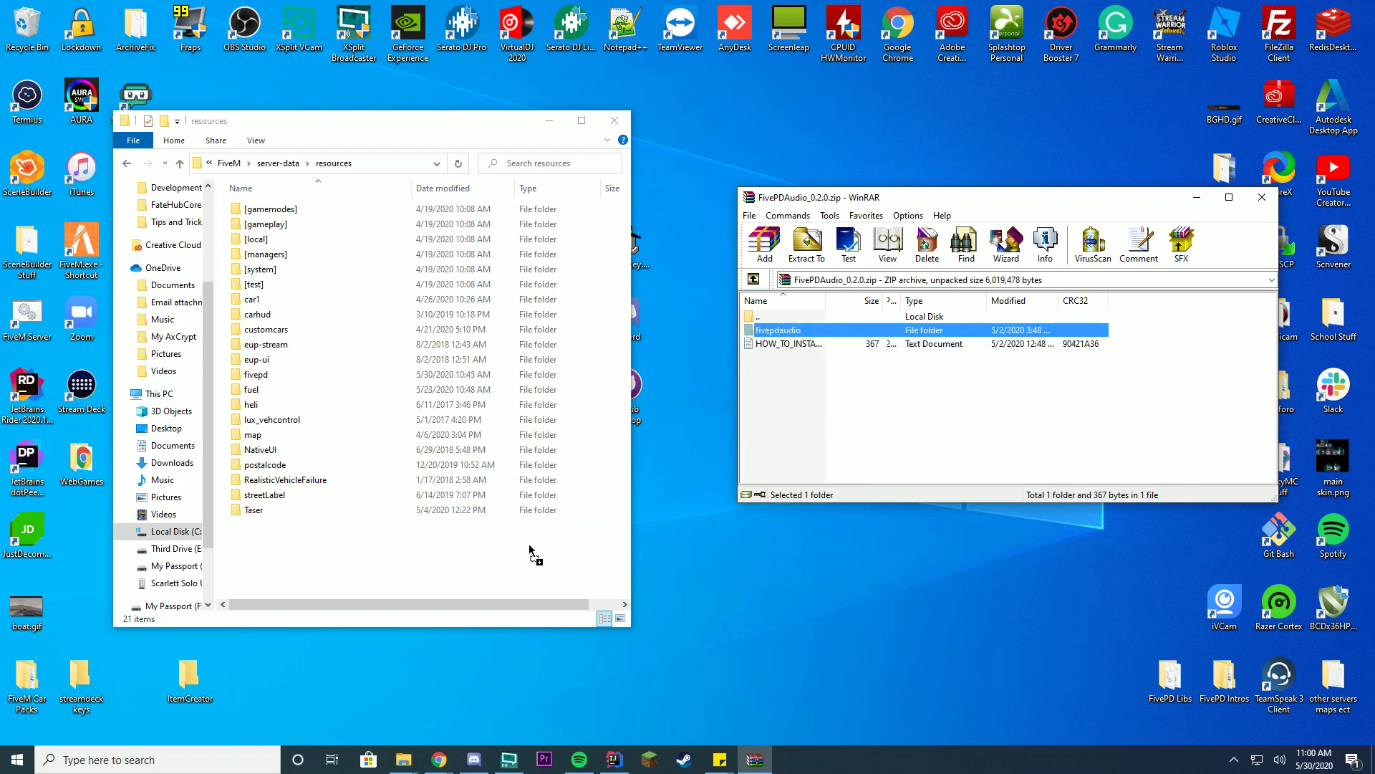
drag(444, 568, 443, 566)
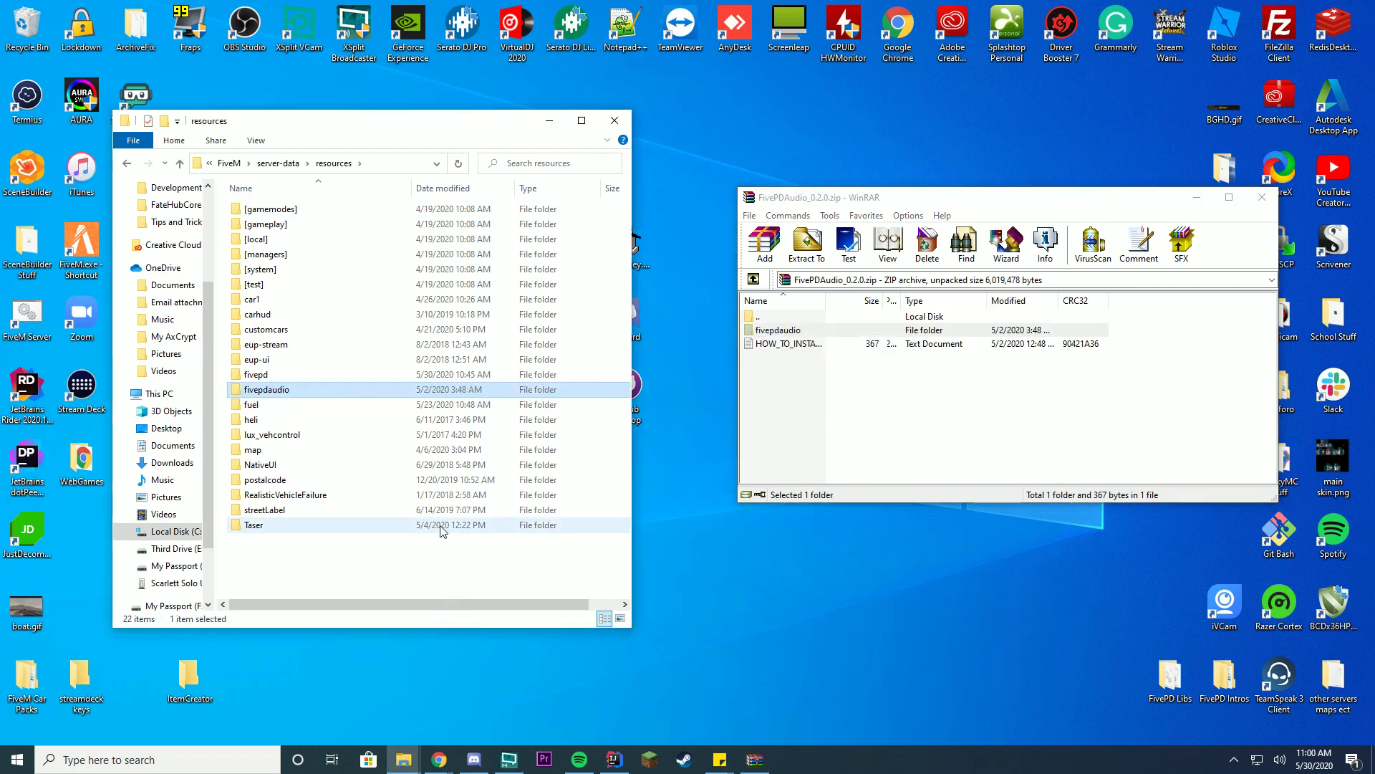
- Open server.cfg from the server-data folder in Notepad++
click(278, 164)
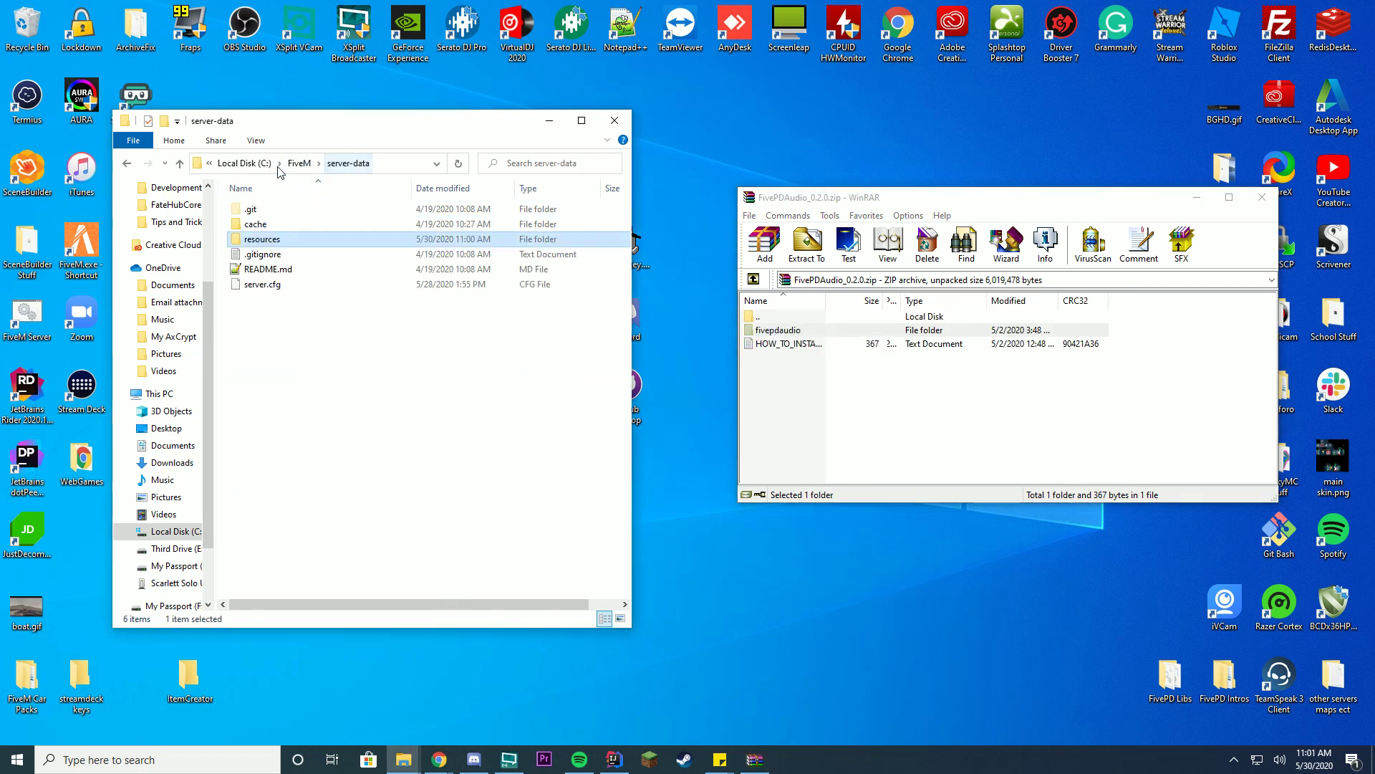
right_click(255, 285)
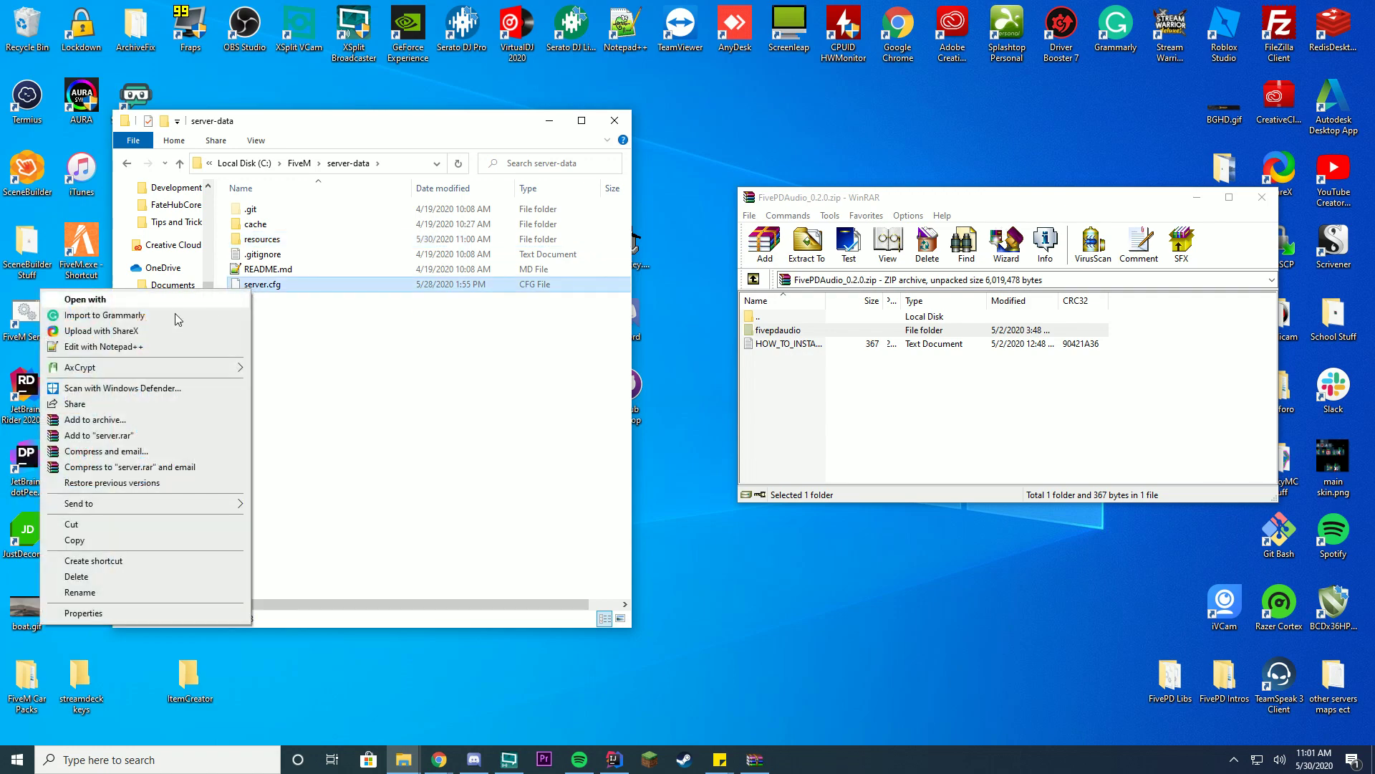
click(138, 348)
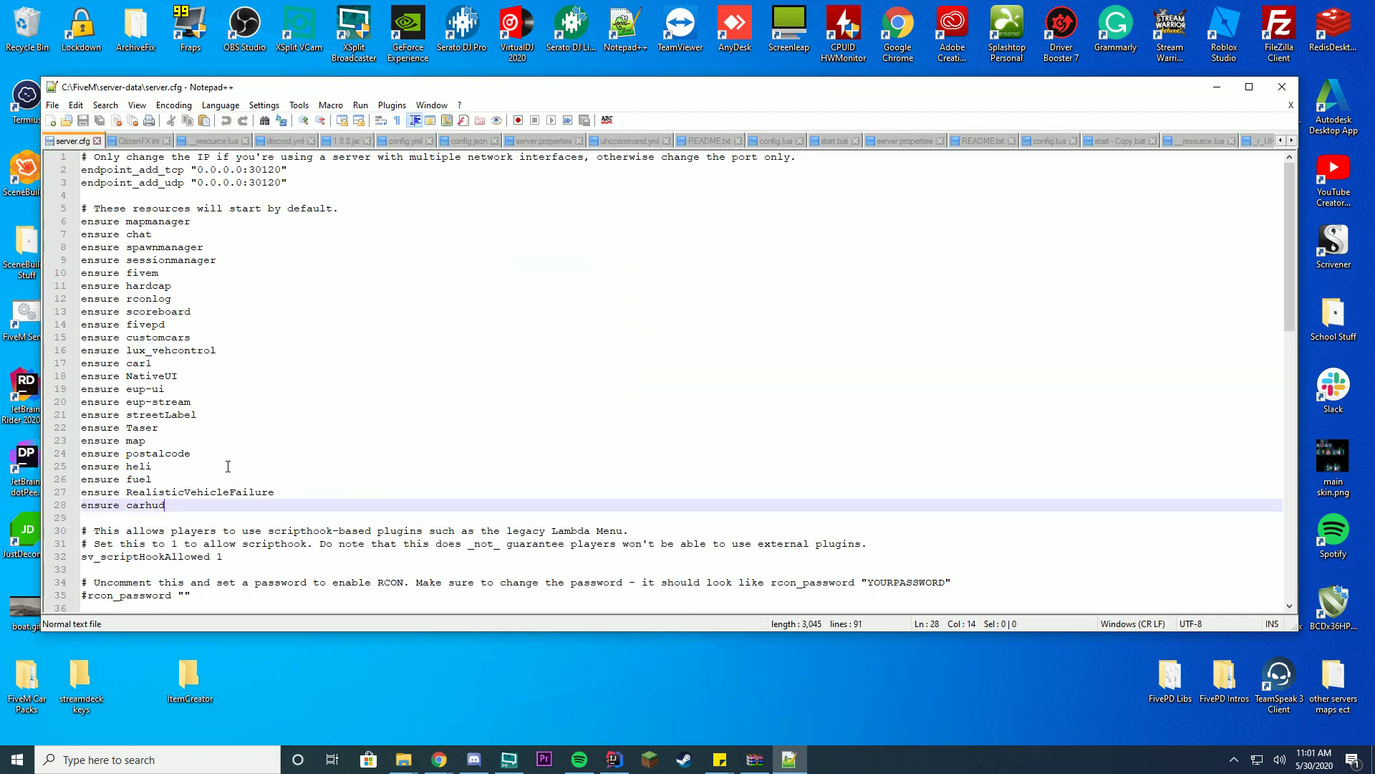
- Add the line "ensure fivepdaudio" below "ensure carhud" in server.cfg, save the file and close the editor
click(228, 498)
key(Down)
key(Return)
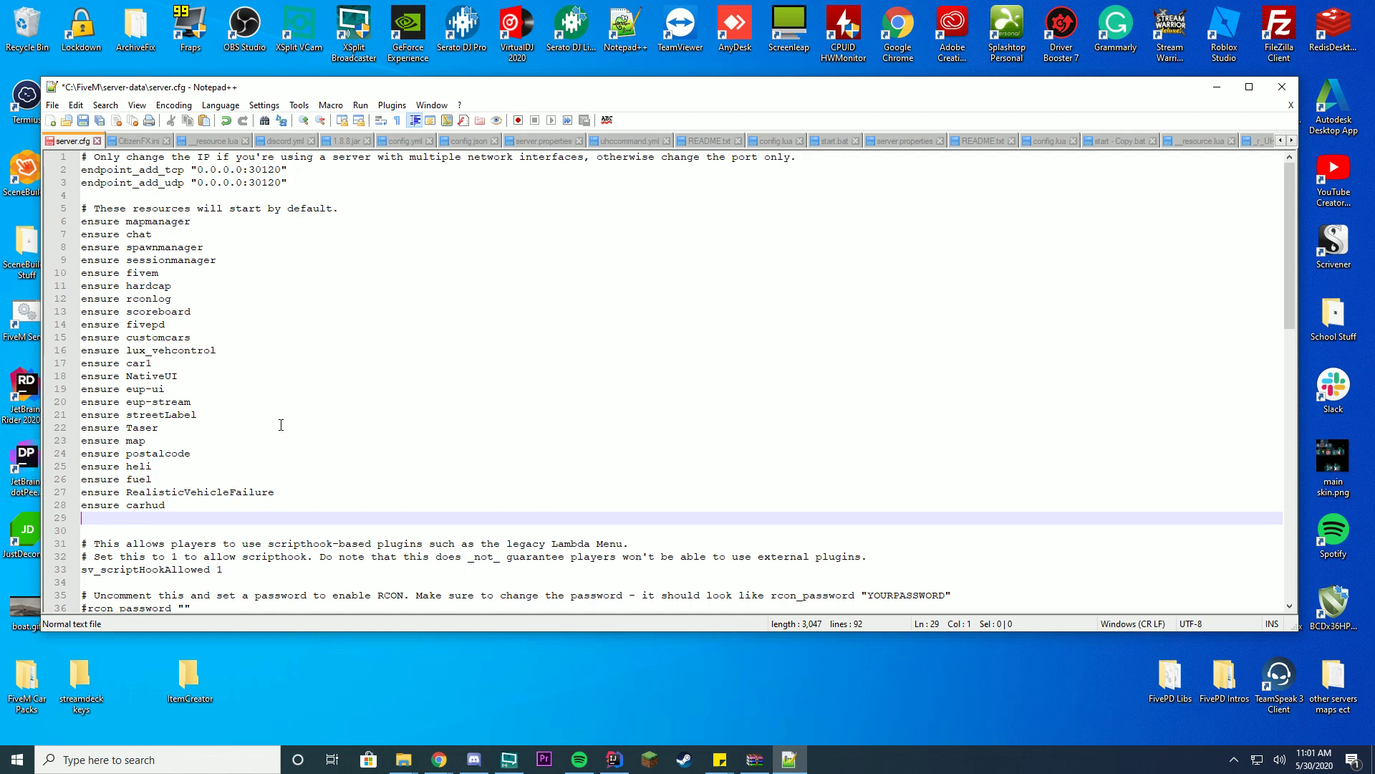
text(ensure fivepdaudio)
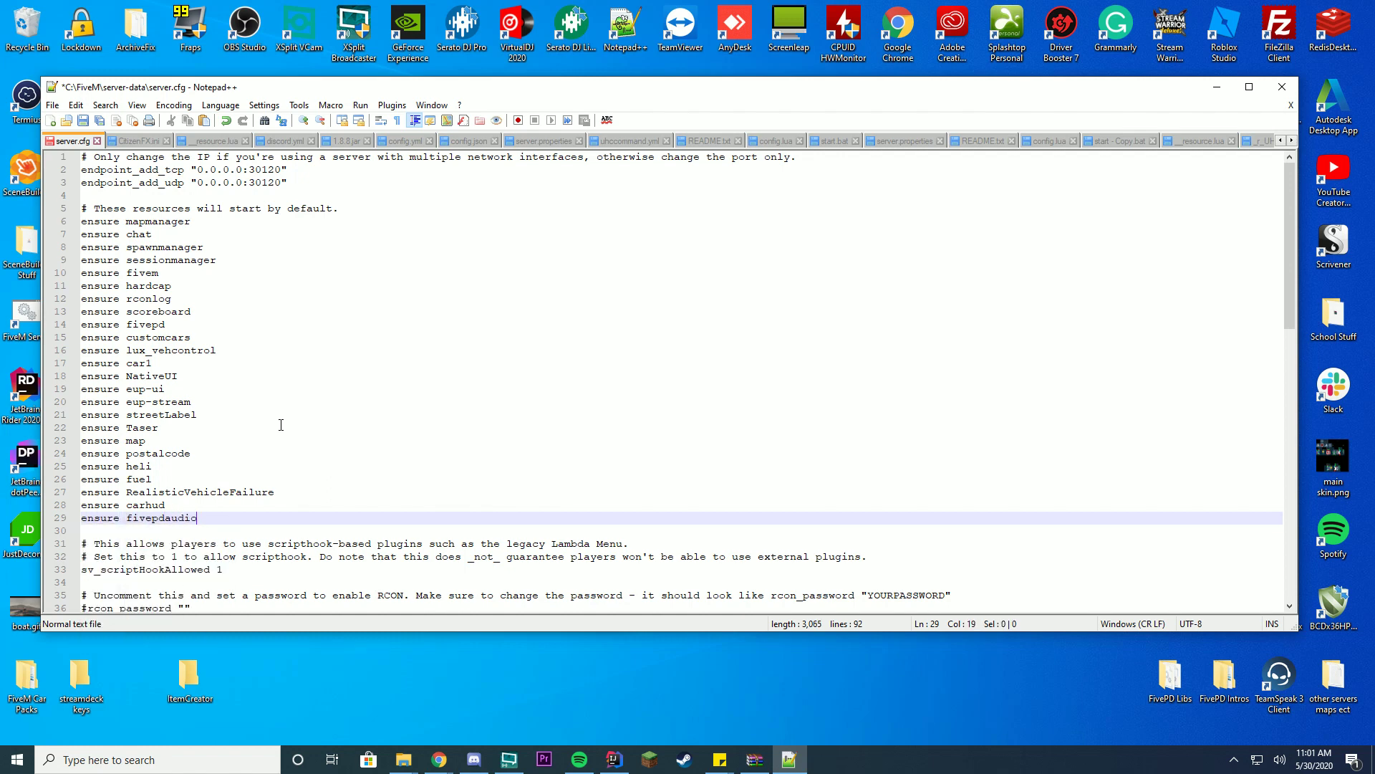
key(ctrl+s)
click(1281, 87)
- Start the FiveM server from its desktop shortcut and minimize the console once the resources have loaded
click(37, 304)
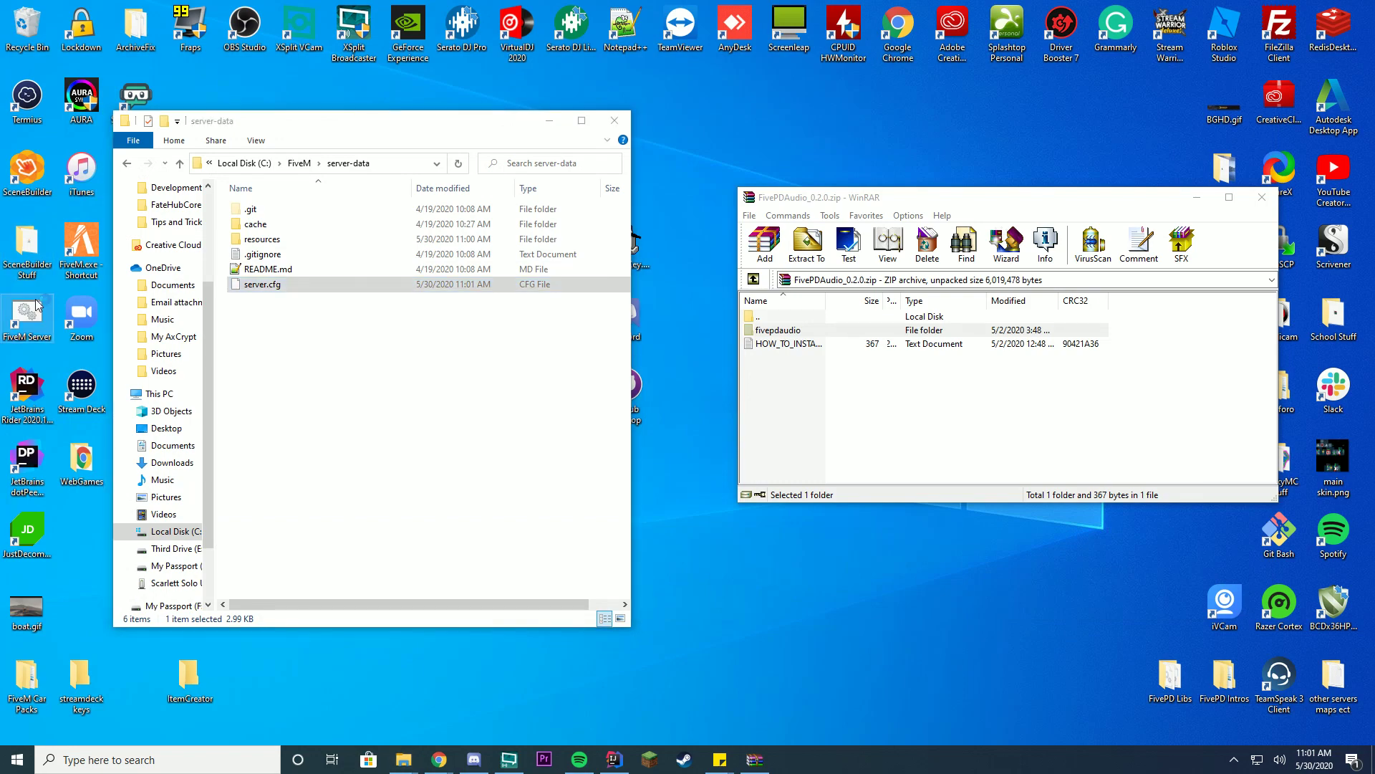
double_click(37, 304)
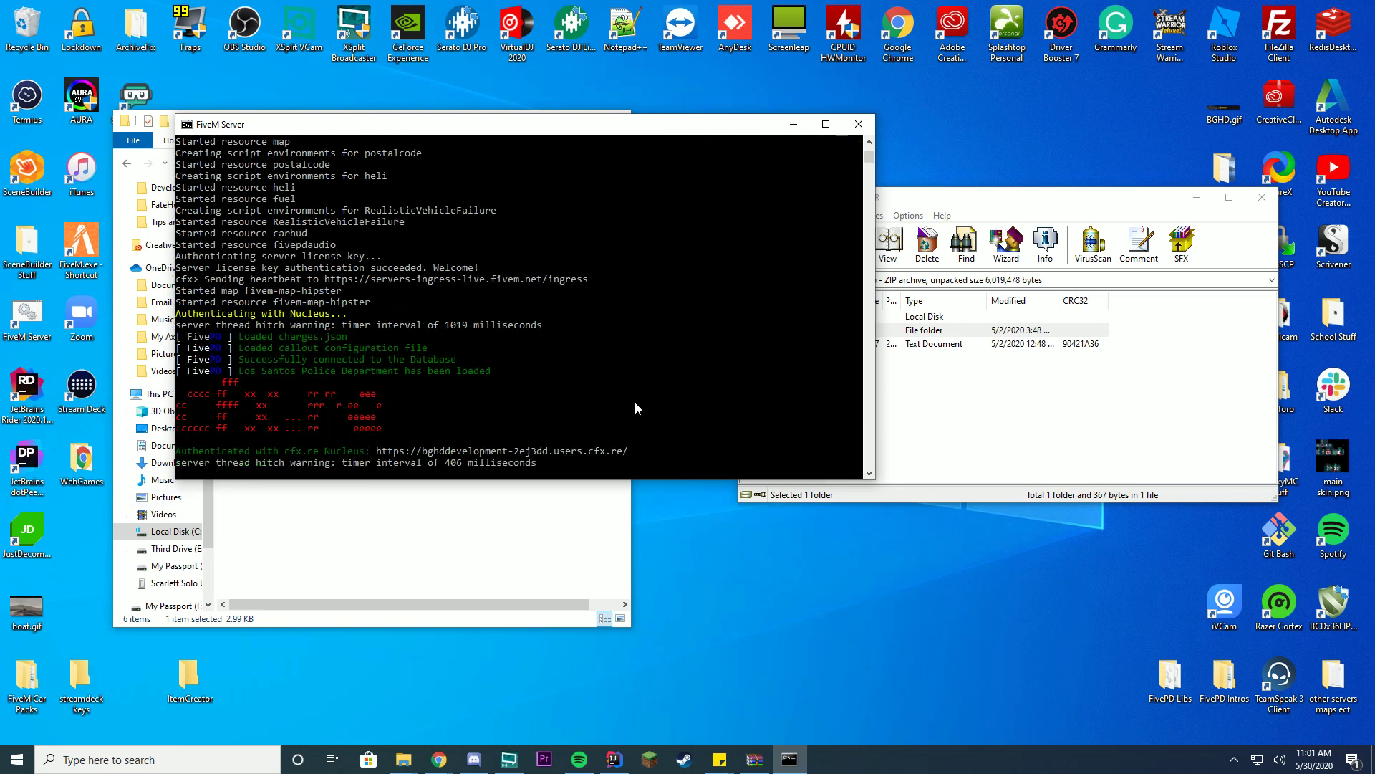
click(795, 129)
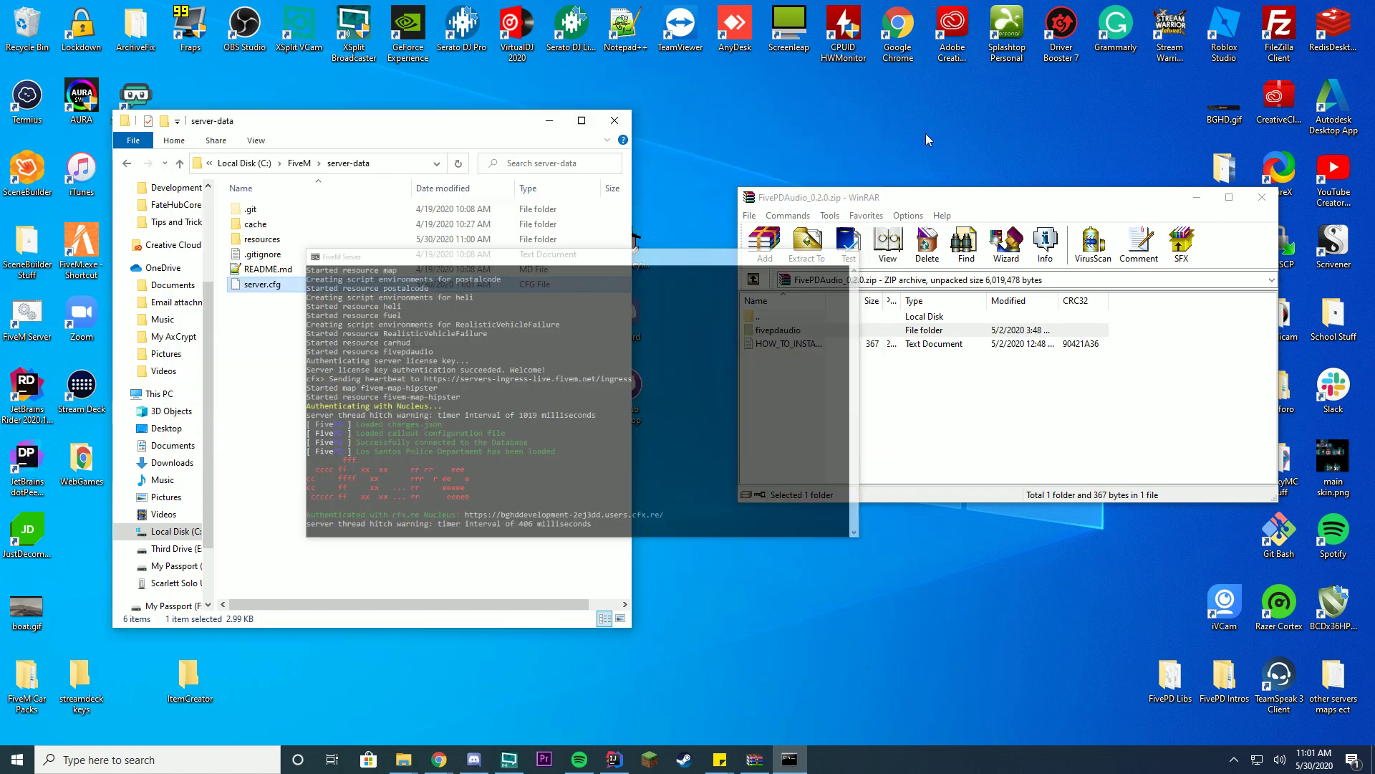
- Close the FivePDAudio archive window and minimize the server-data folder window
click(1262, 197)
drag(430, 123, 606, 123)
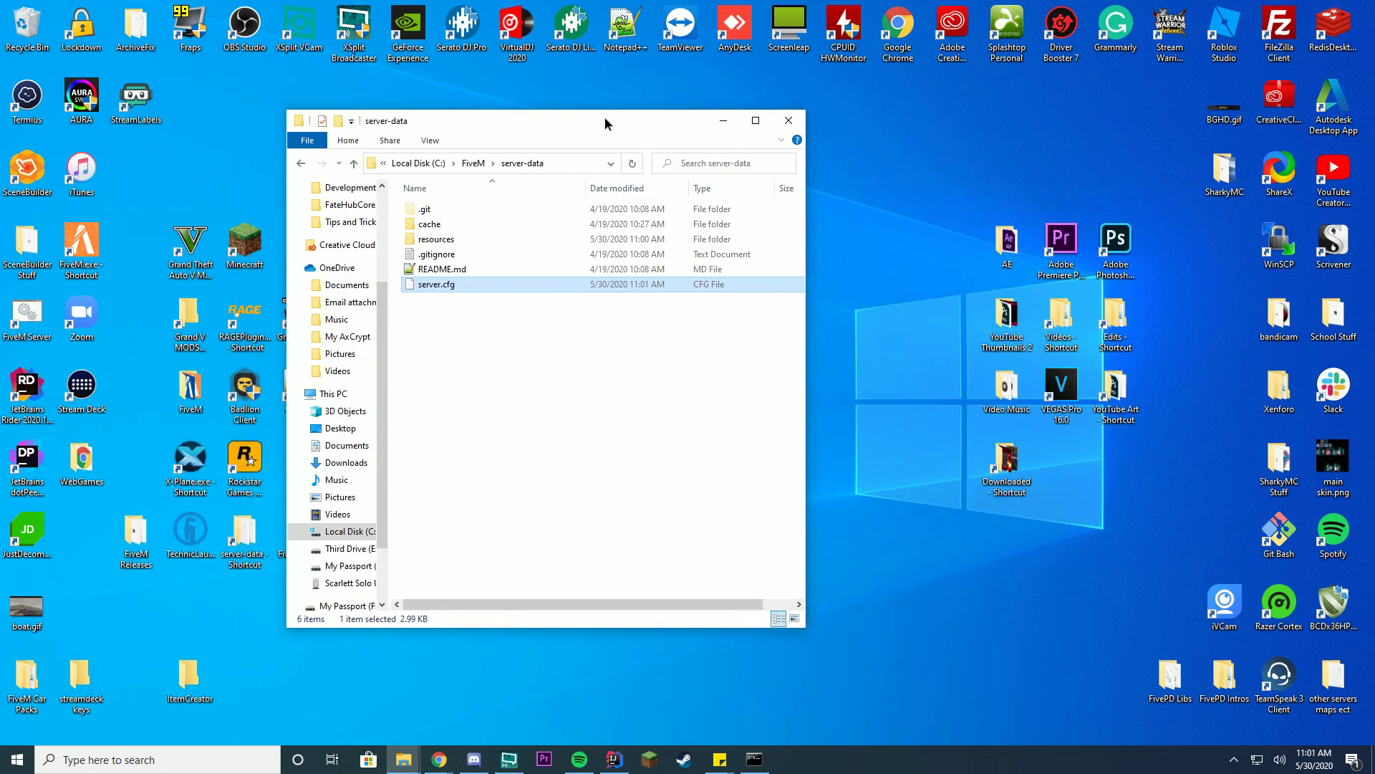
click(723, 121)
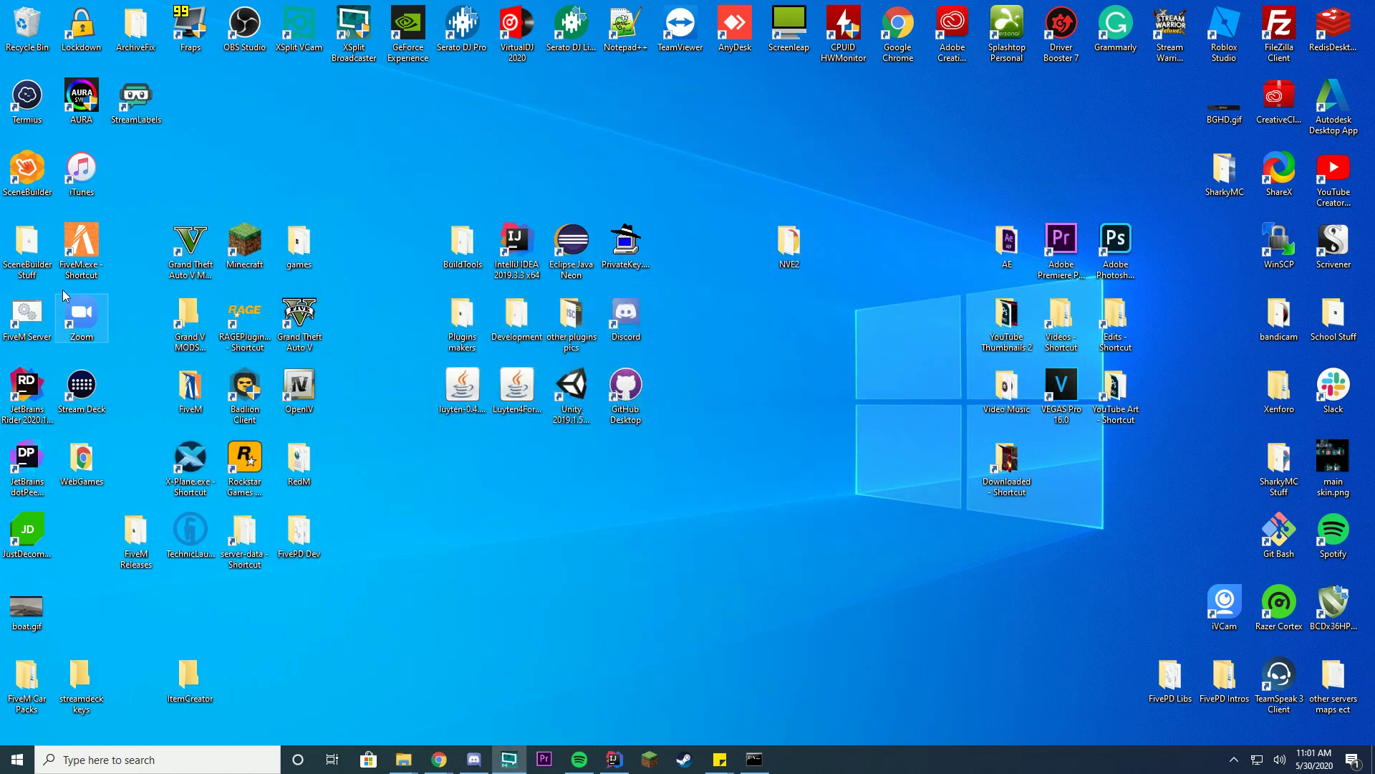
- Launch the FiveM client and join the local server found under the localhost filter
double_click(79, 254)
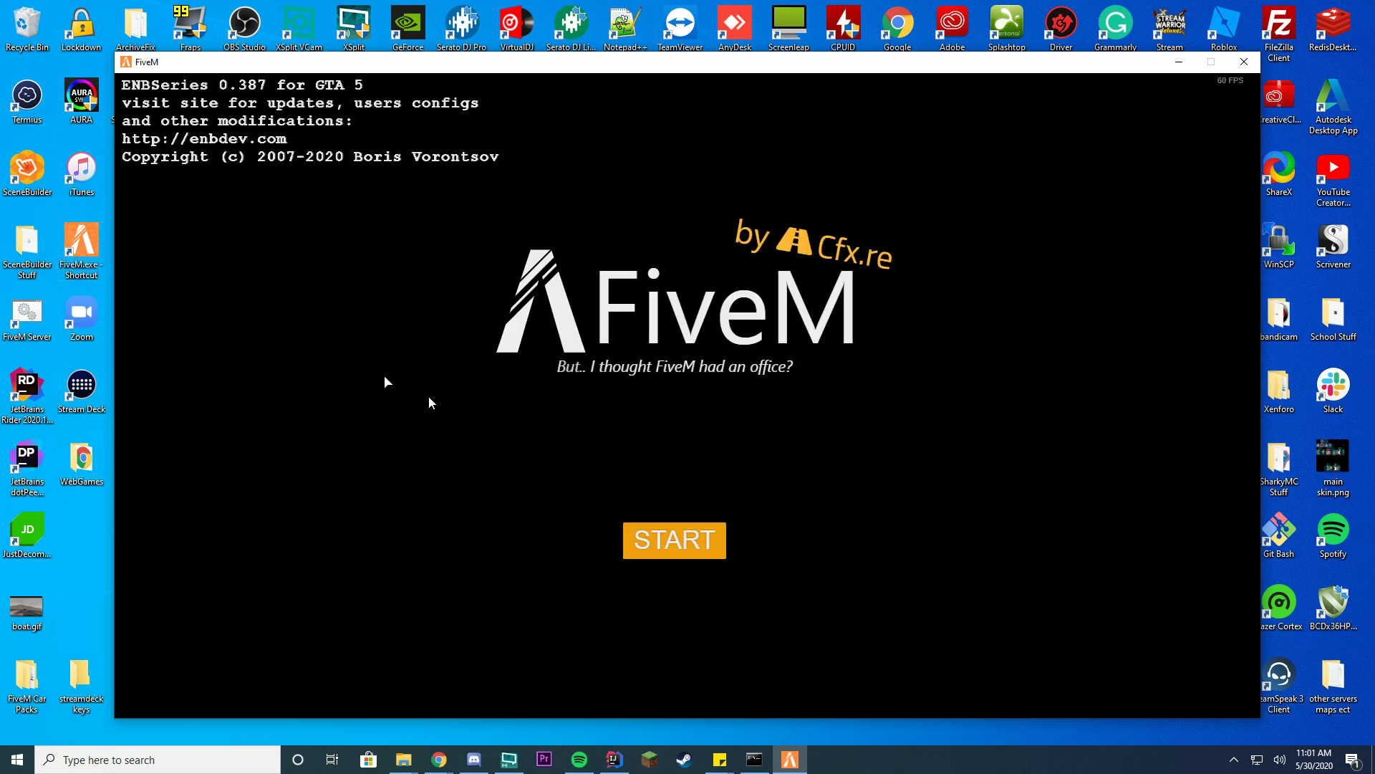
click(673, 534)
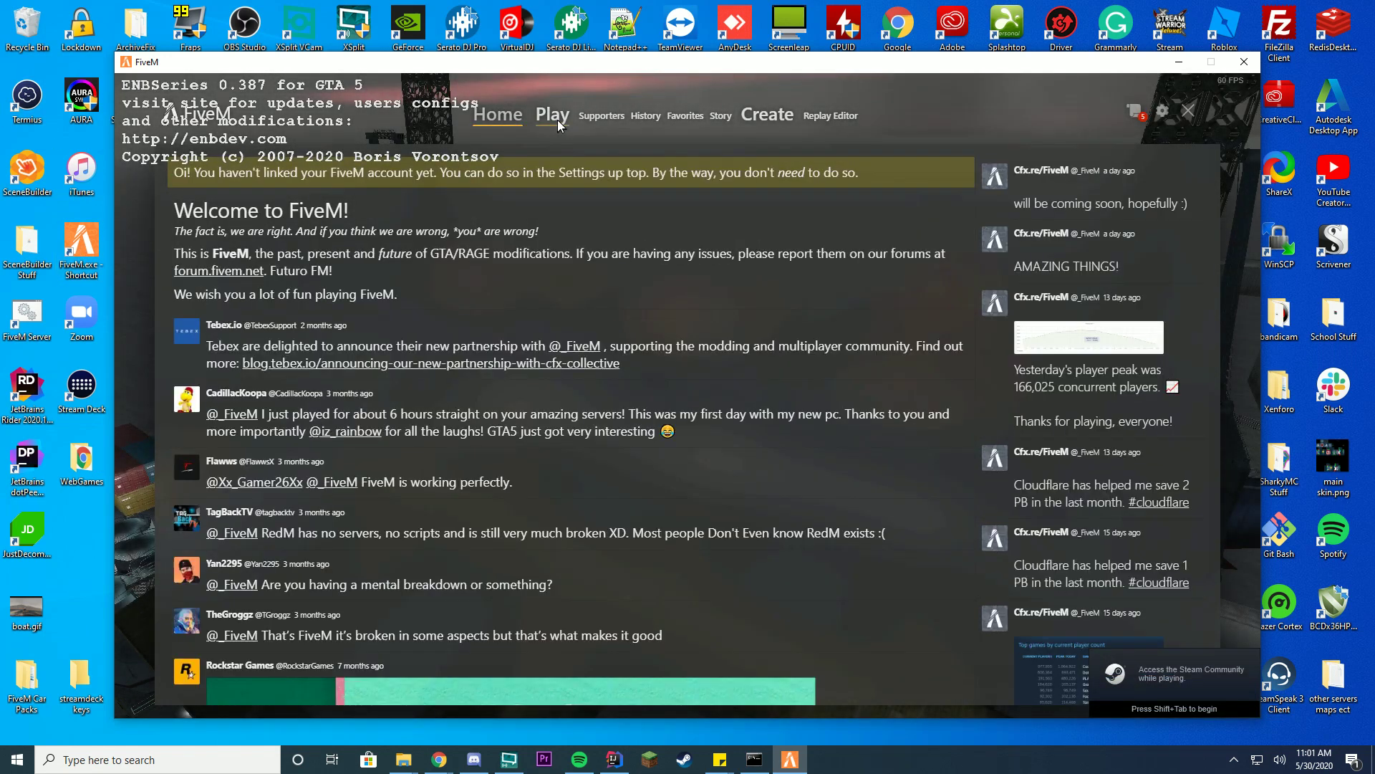
click(552, 117)
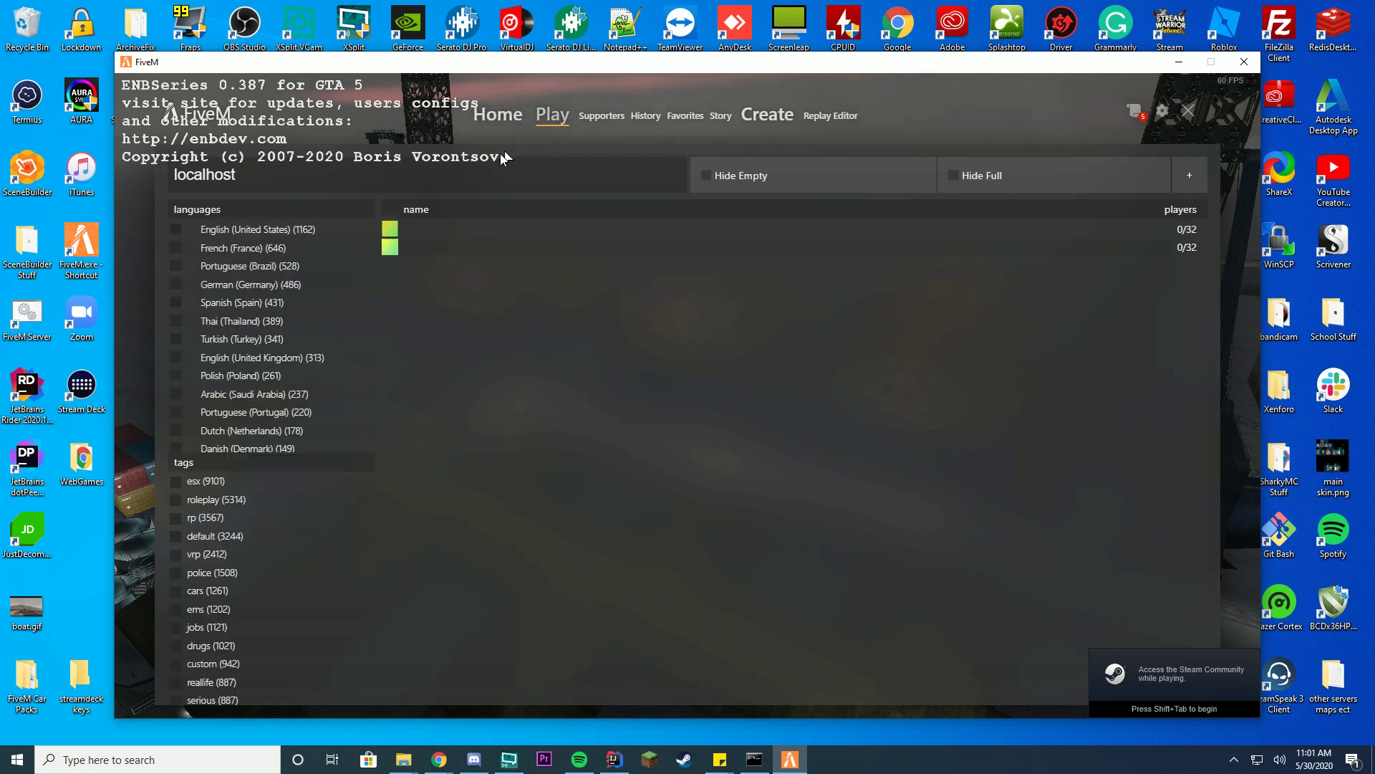
click(372, 162)
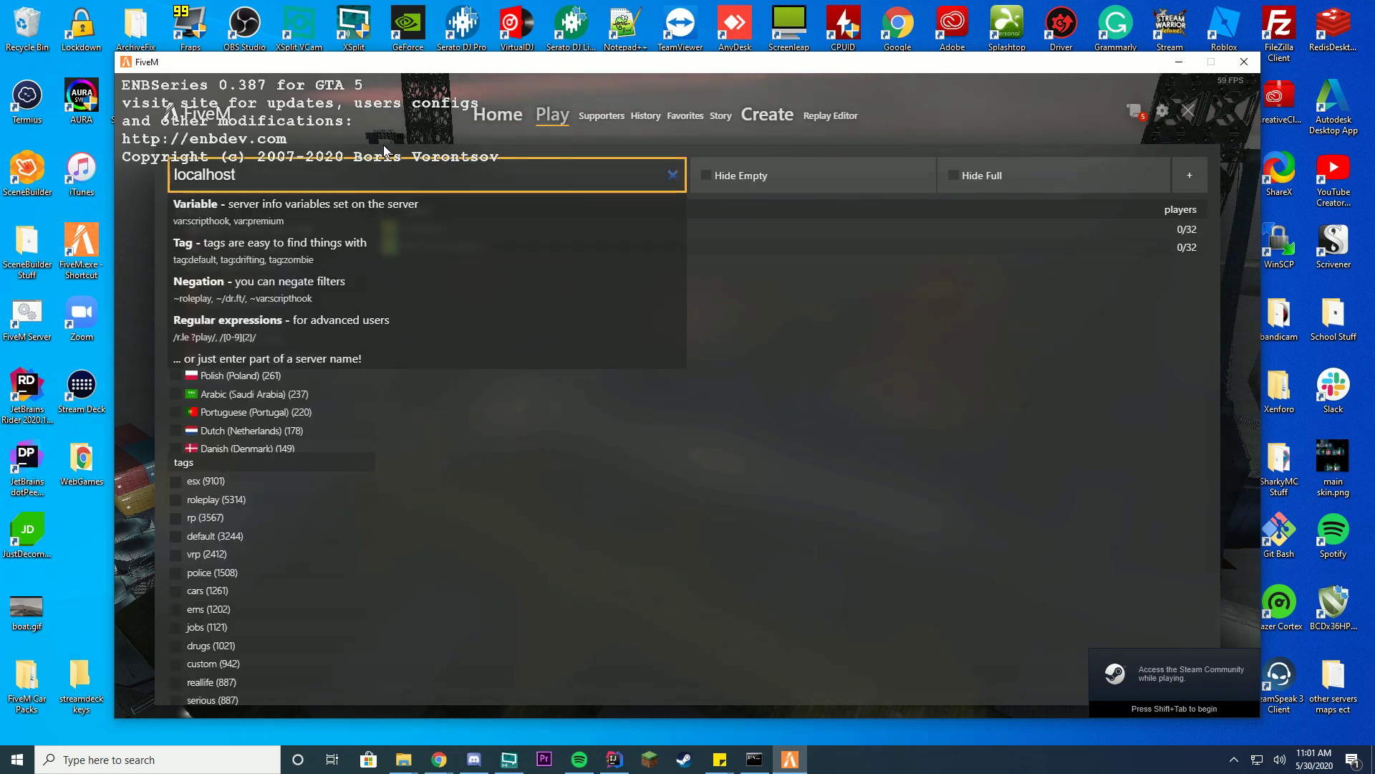
click(384, 143)
click(302, 297)
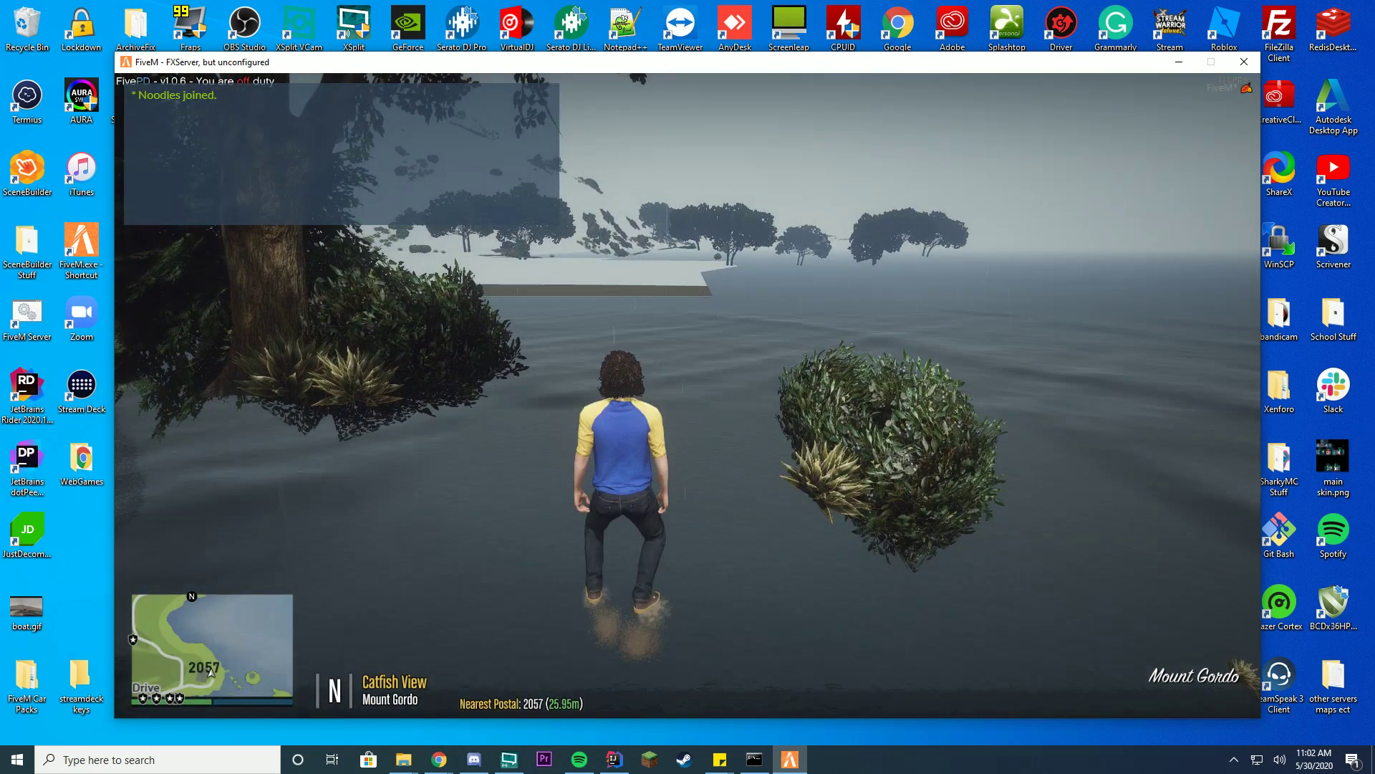
- Walk the character out of the water onto land and set the status to On duty in the FivePD duty menu
key(w)
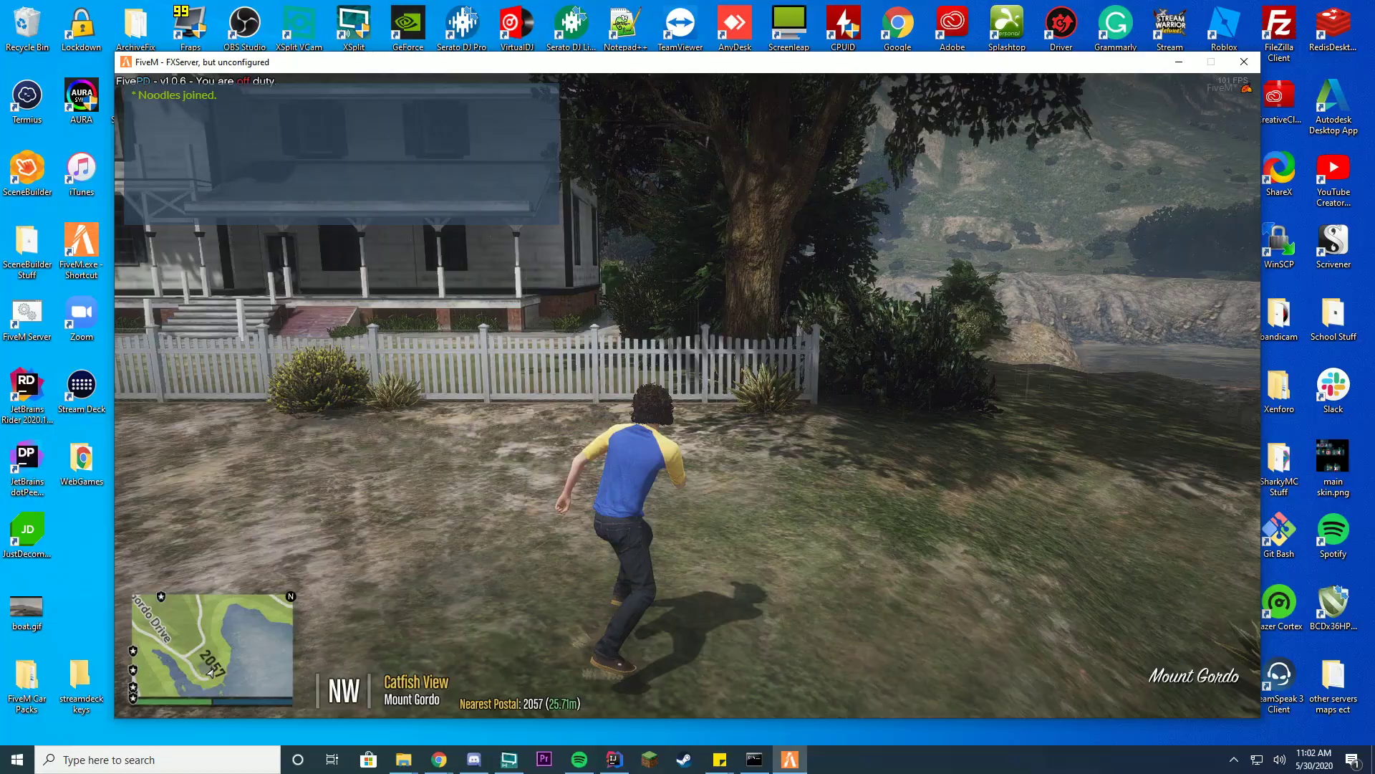
key(w)
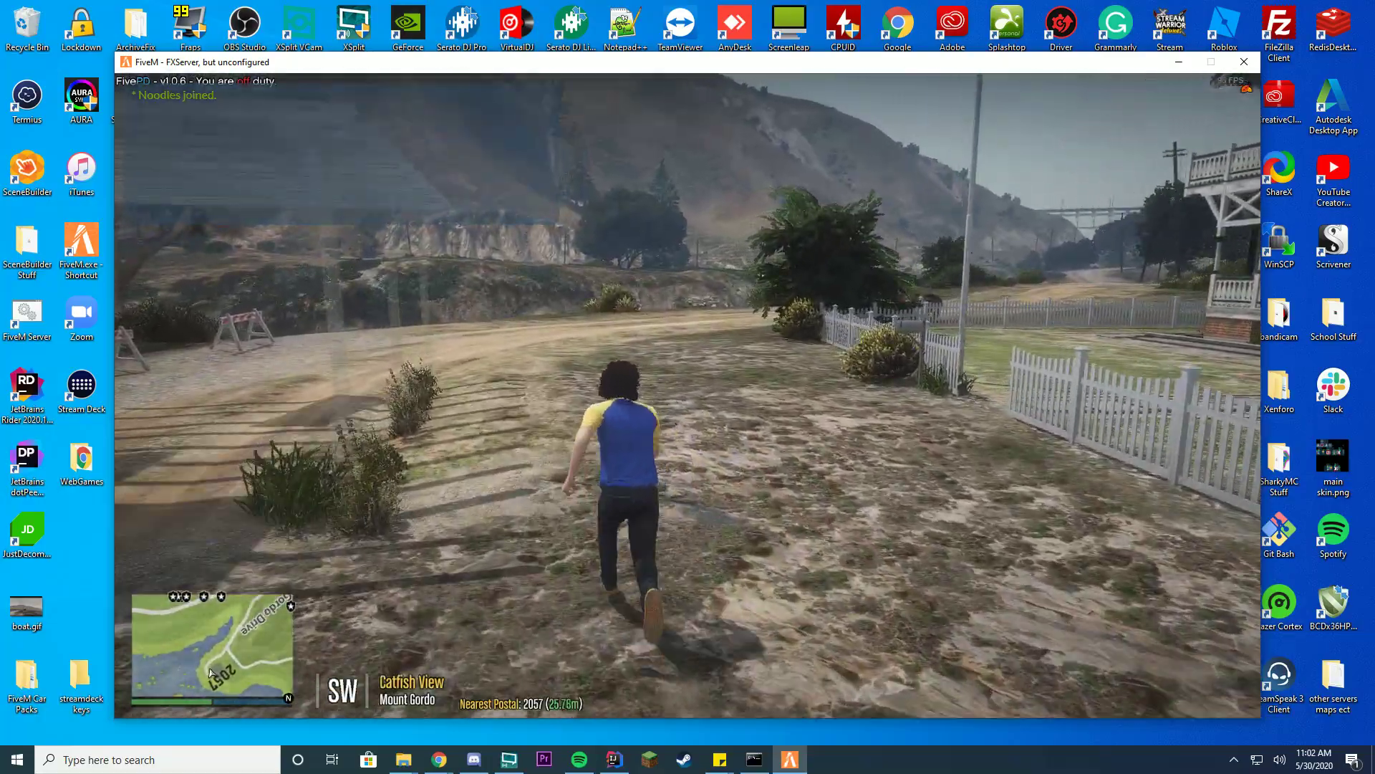
key(w)
key(F11)
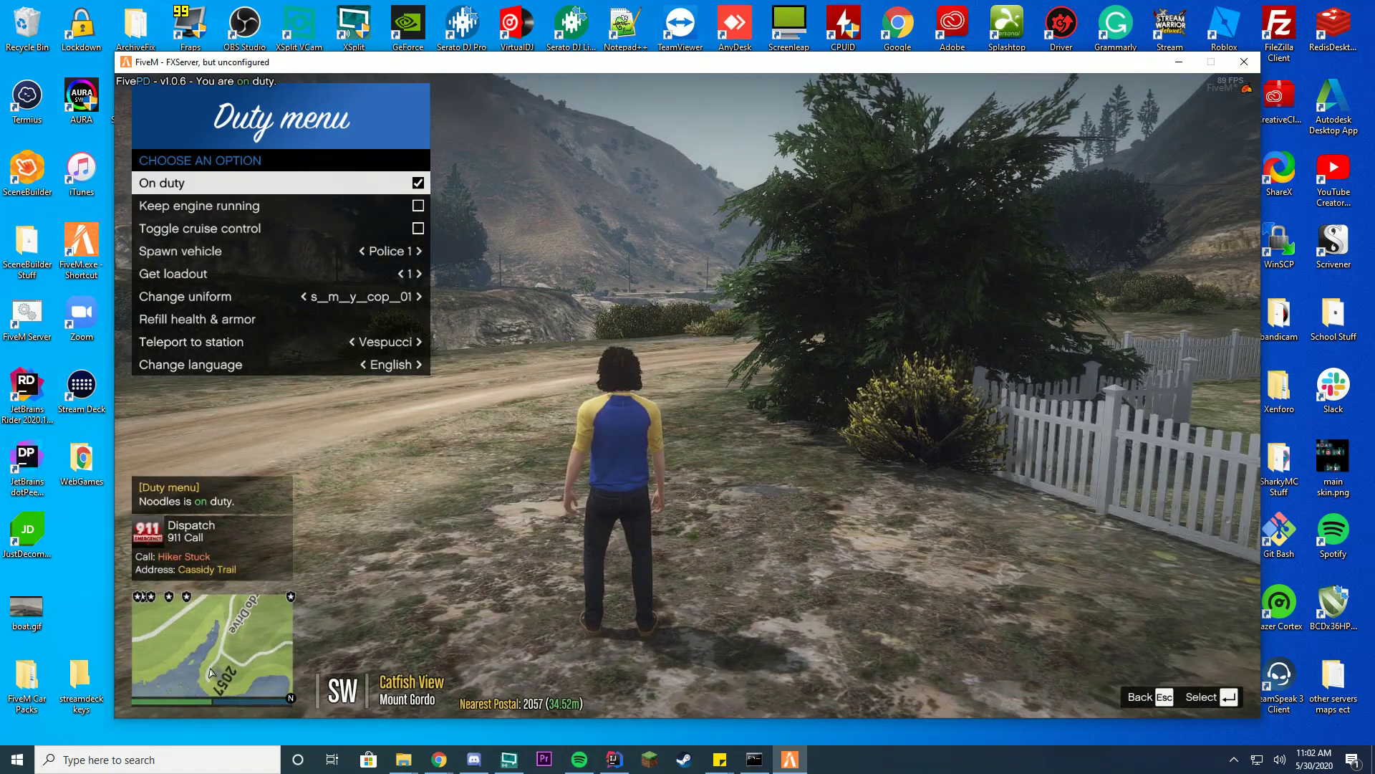
key(a)
key(alt+Tab)
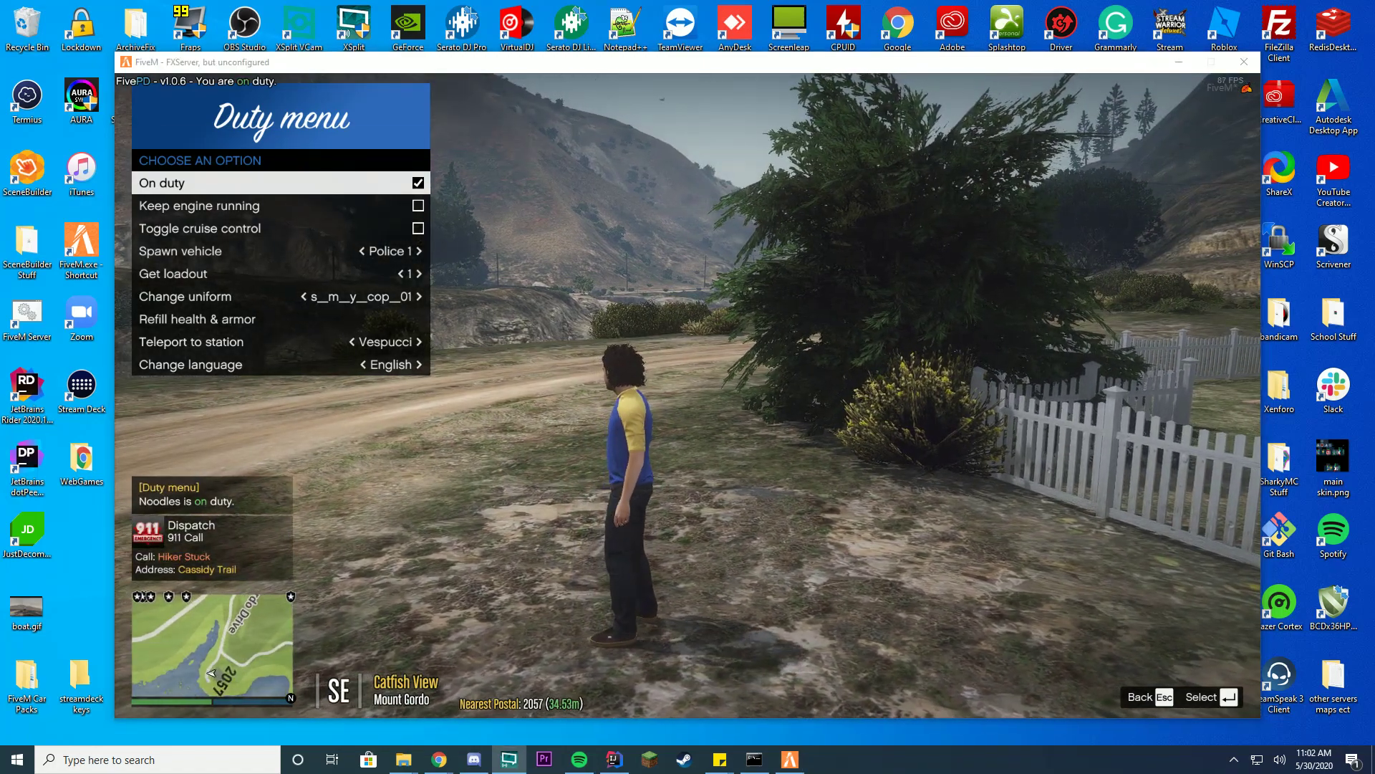
- Walk the character across the grass toward the dirt road while on duty
click(886, 374)
key(w)
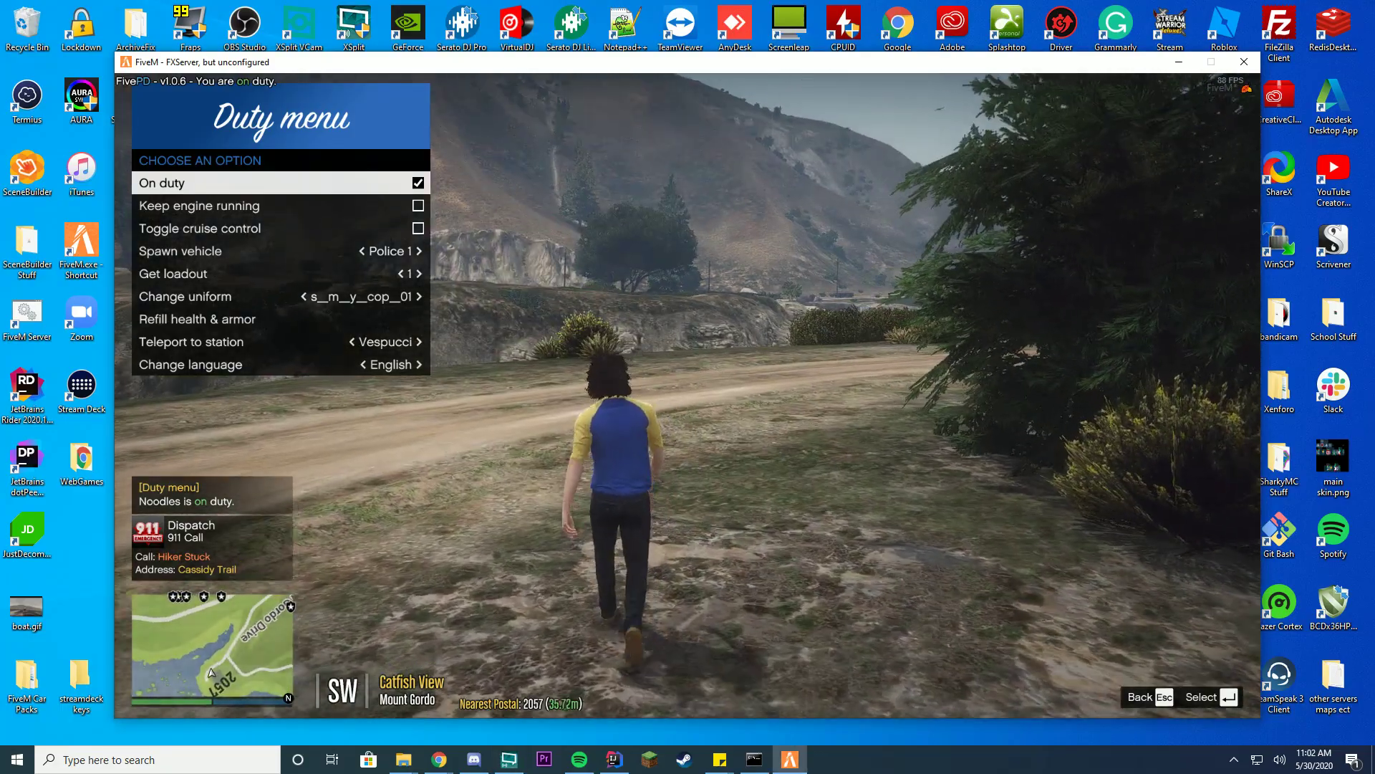
key(w)
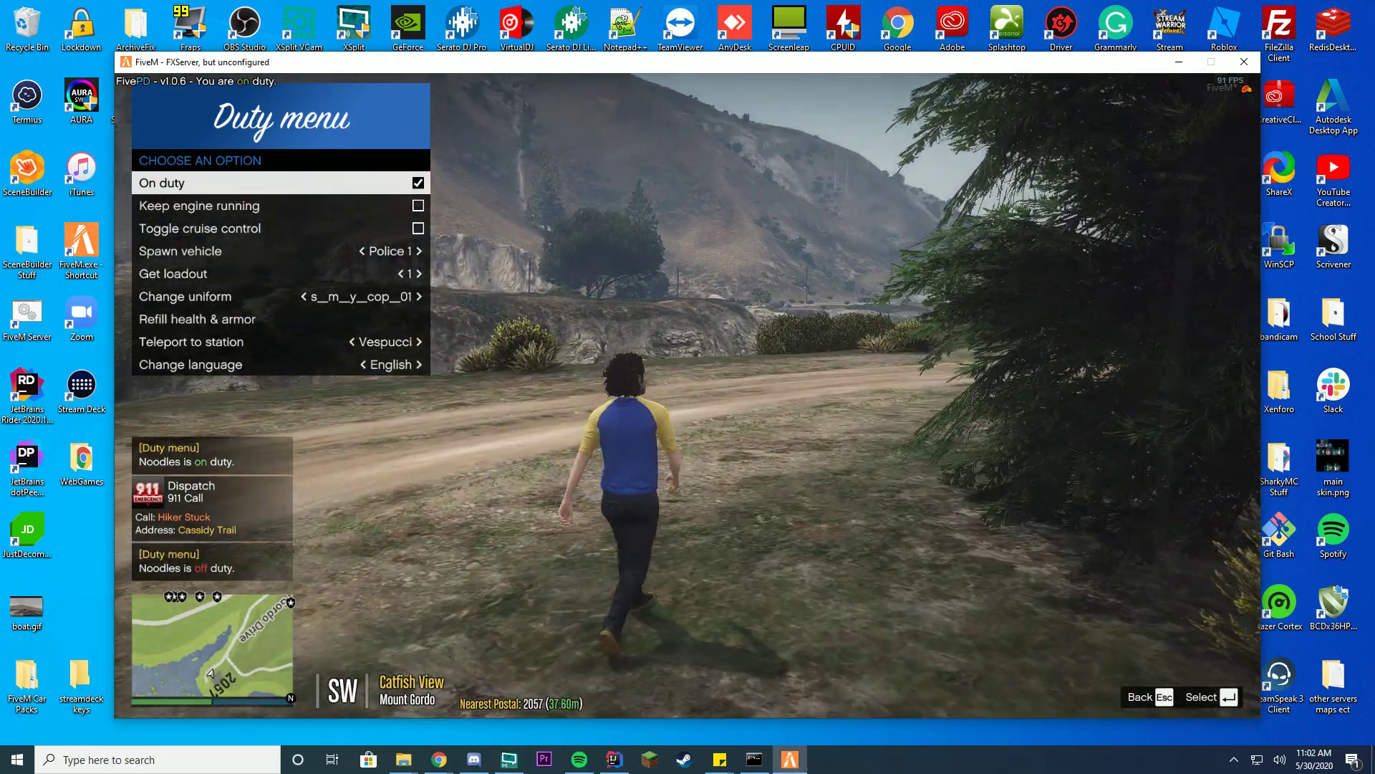
- Force the Hiker Attacked callout through the FivePD debug menu and leave the menus
key(Escape)
key(b)
key(Down)
key(Down)
key(Down)
key(Return)
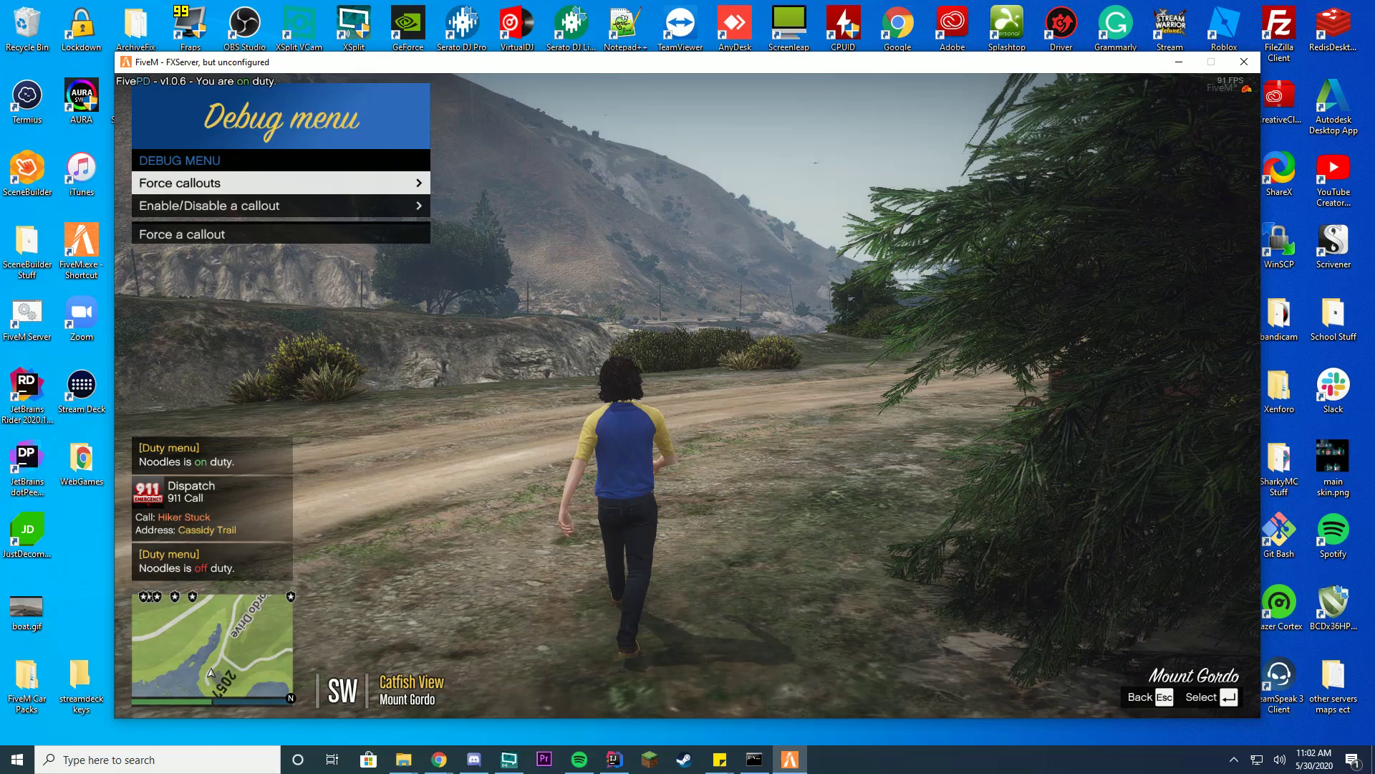
key(Return)
key(Down)
key(Down)
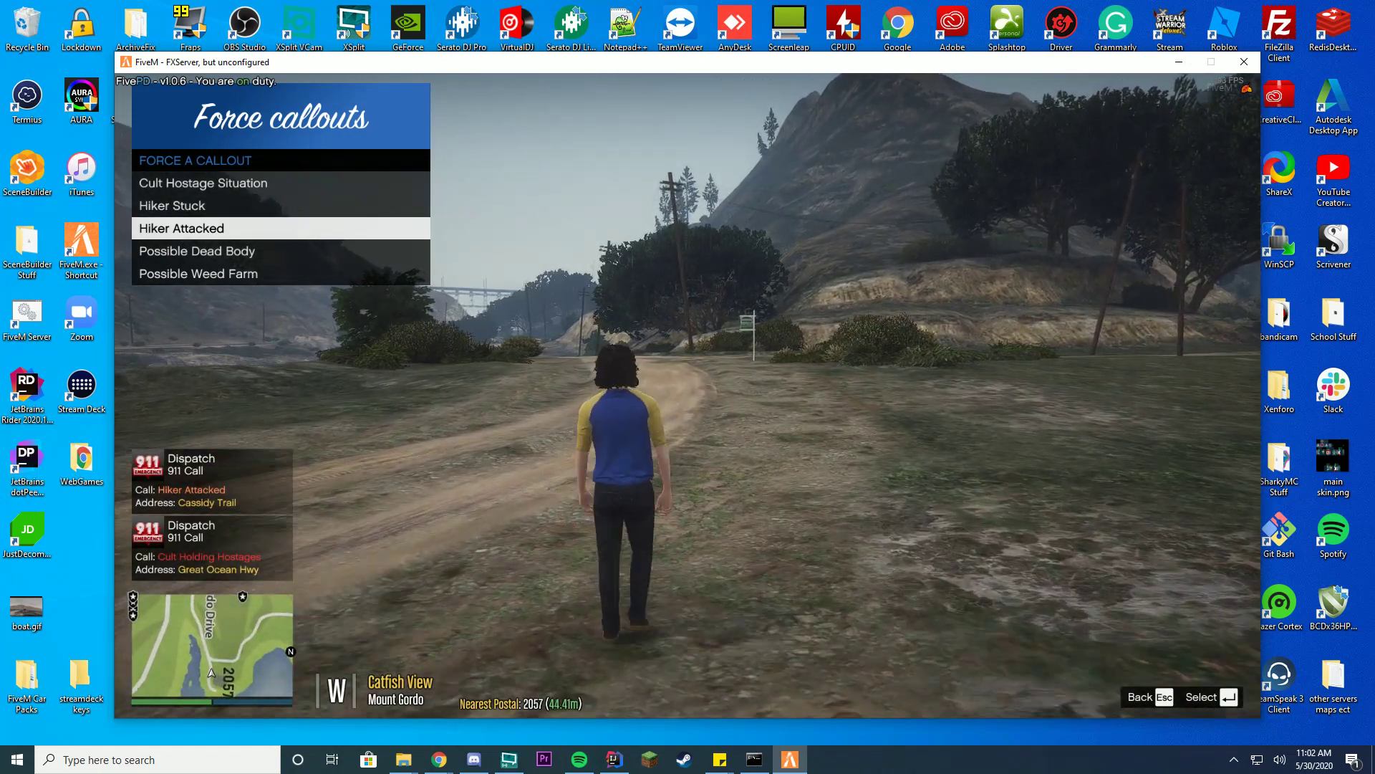
key(Escape)
key(Escape)
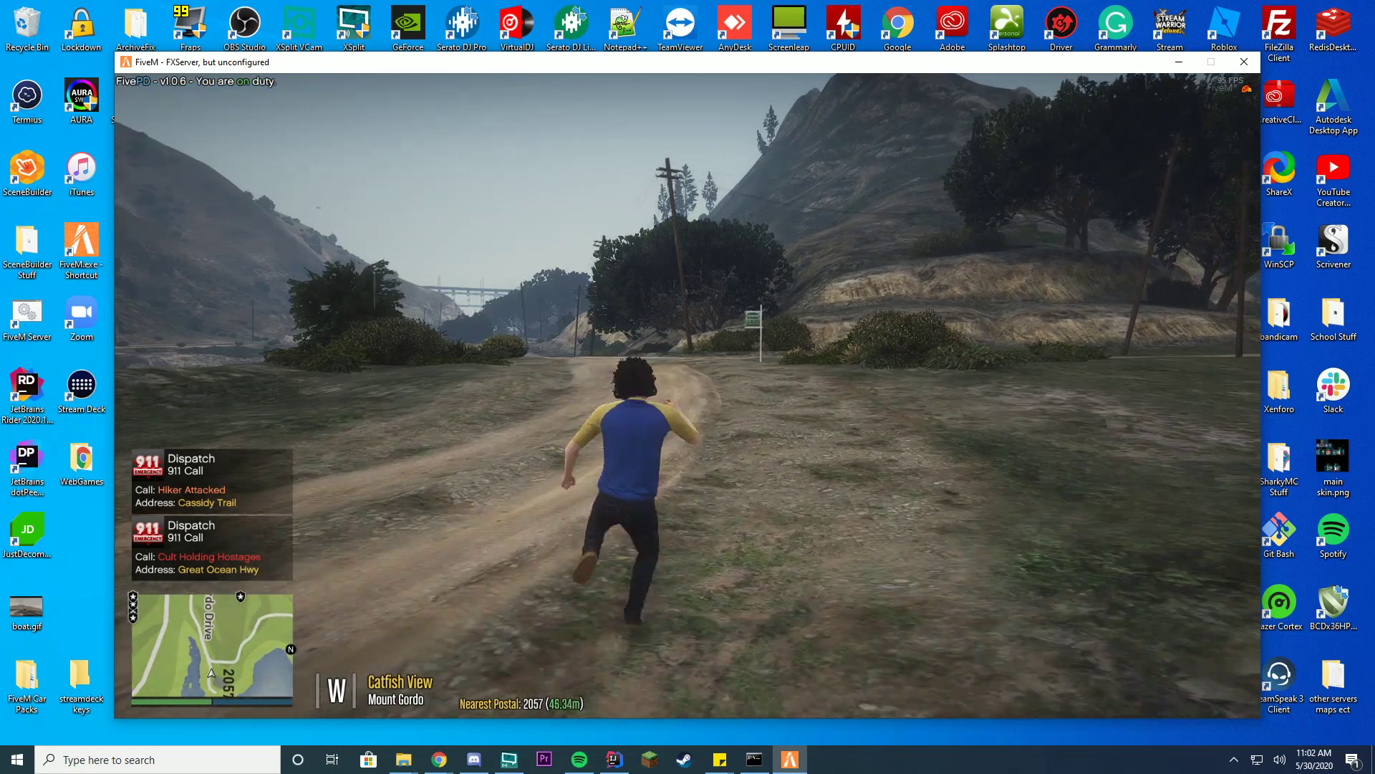
- Run the character along the dirt road toward the for-sale sign, closing the chat box on the way
key(w)
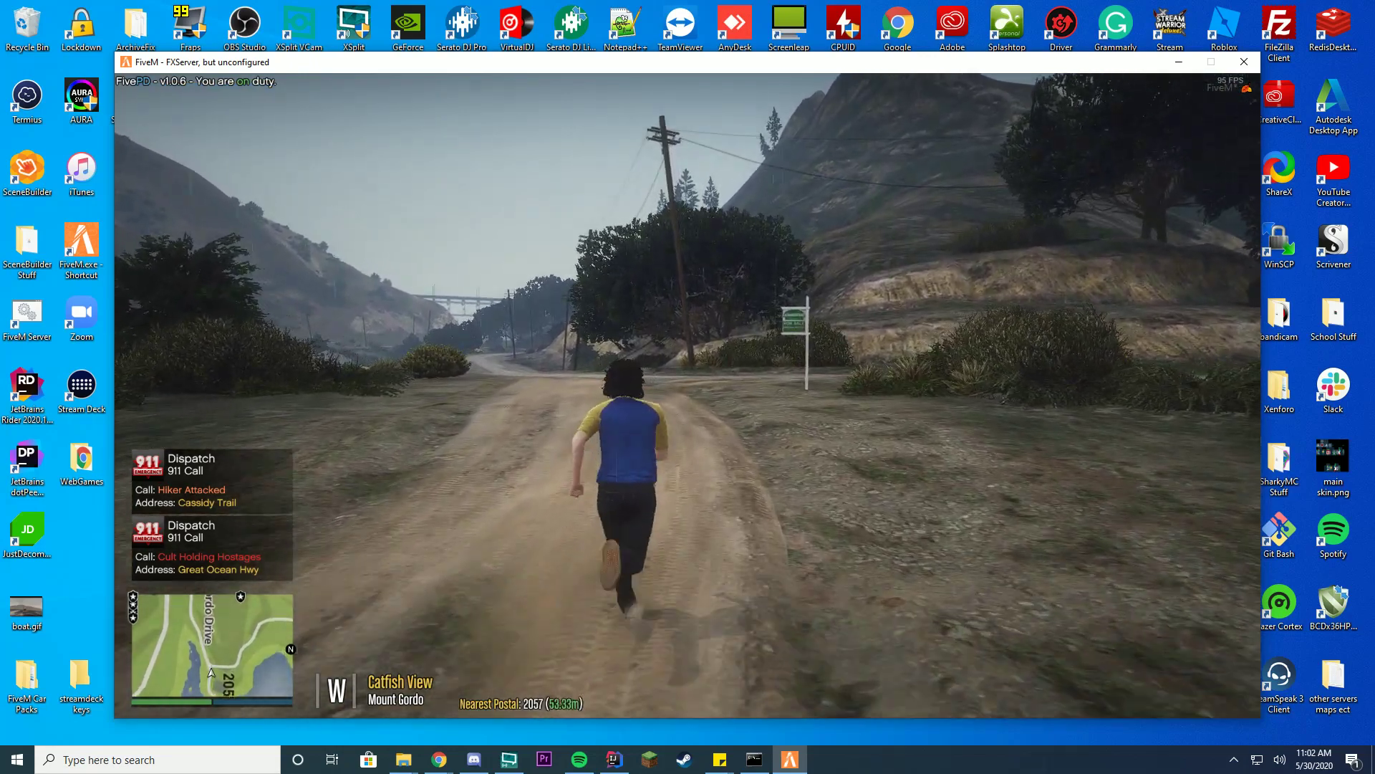
key(t)
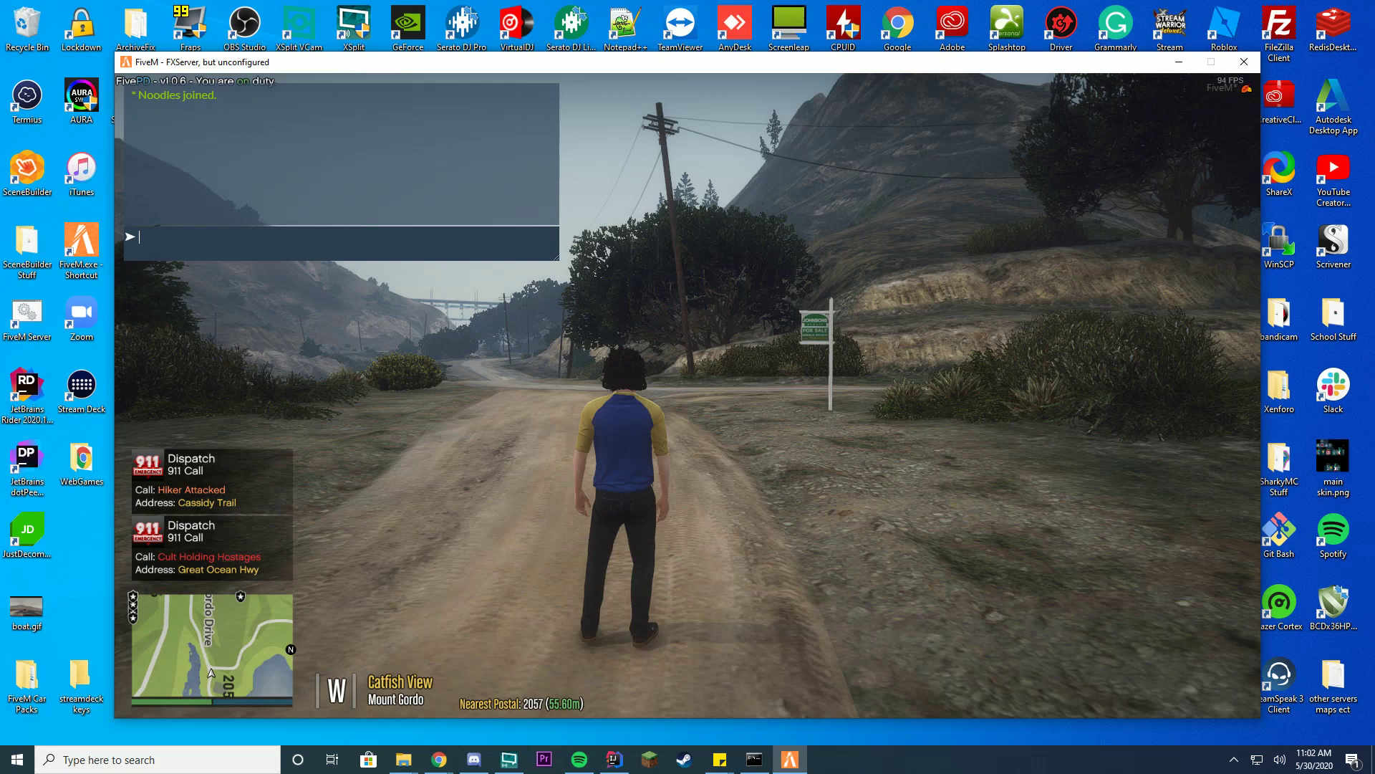
key(Escape)
key(w)
key(w)
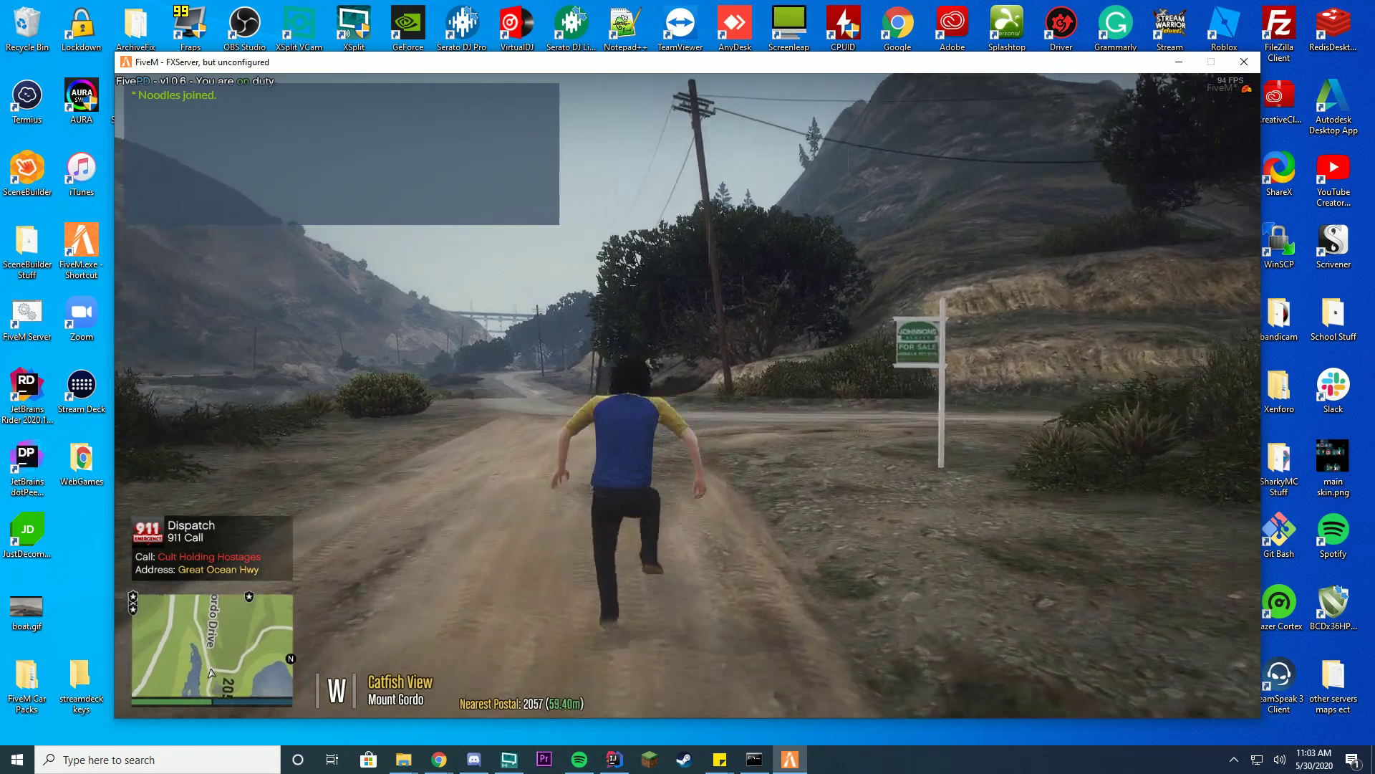
key(w)
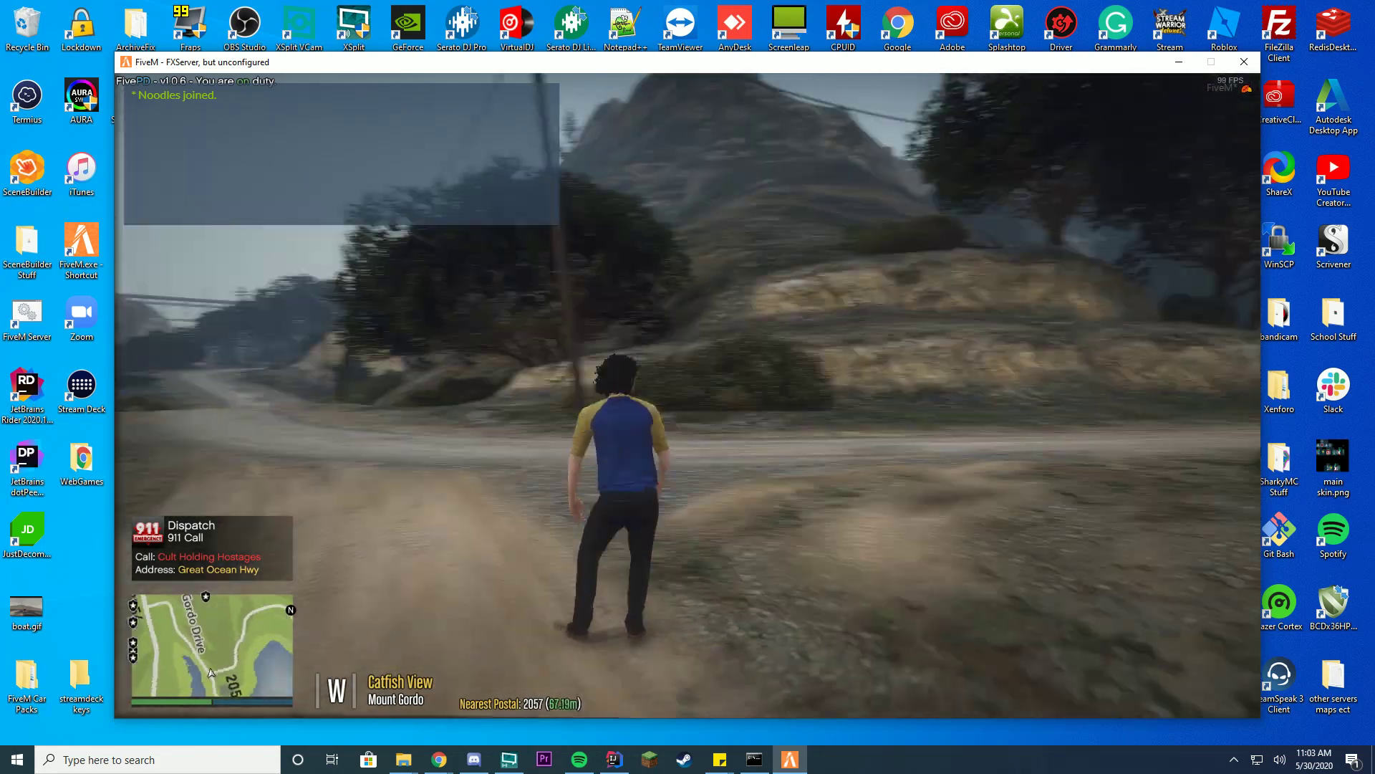
- Run the character around the dirt road and old tractor at Catfish View to listen for incoming 911 dispatch calls
key(w)
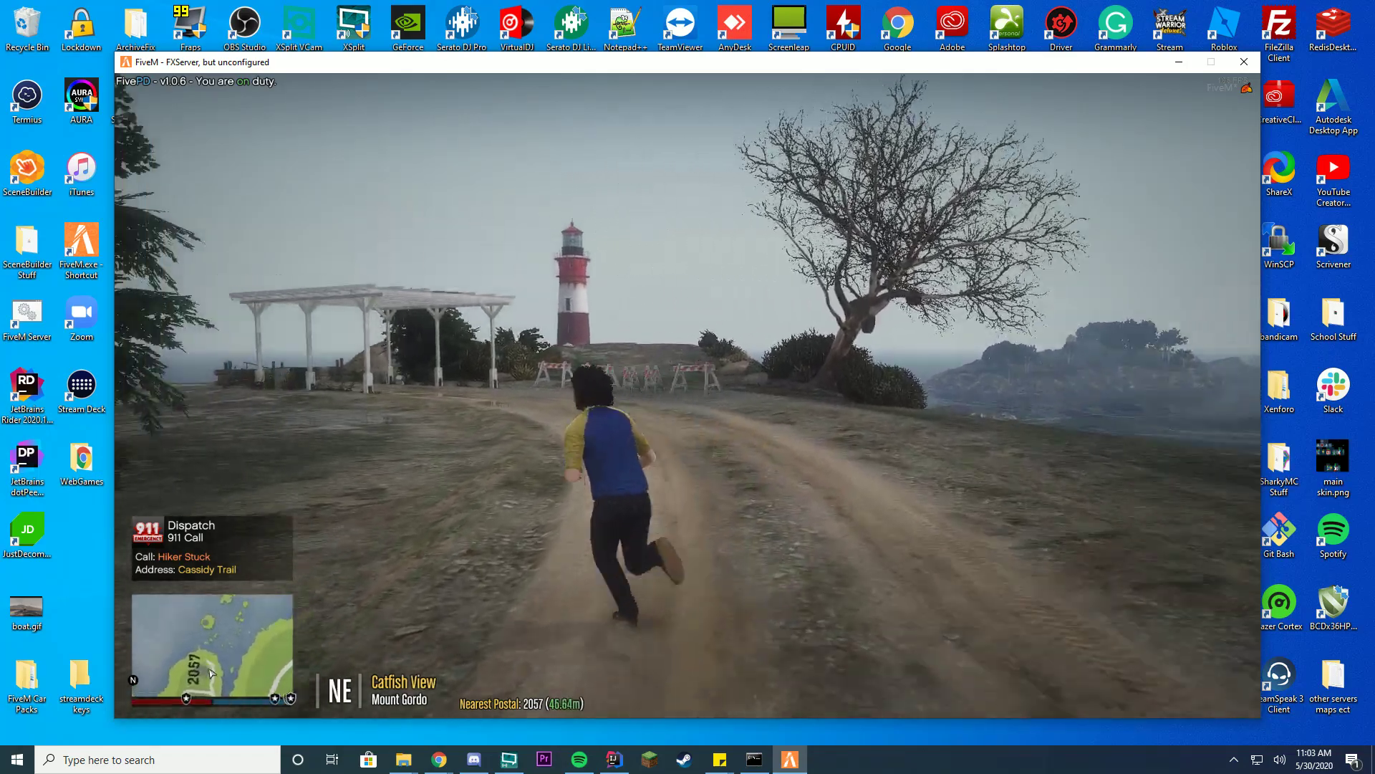
key(w)
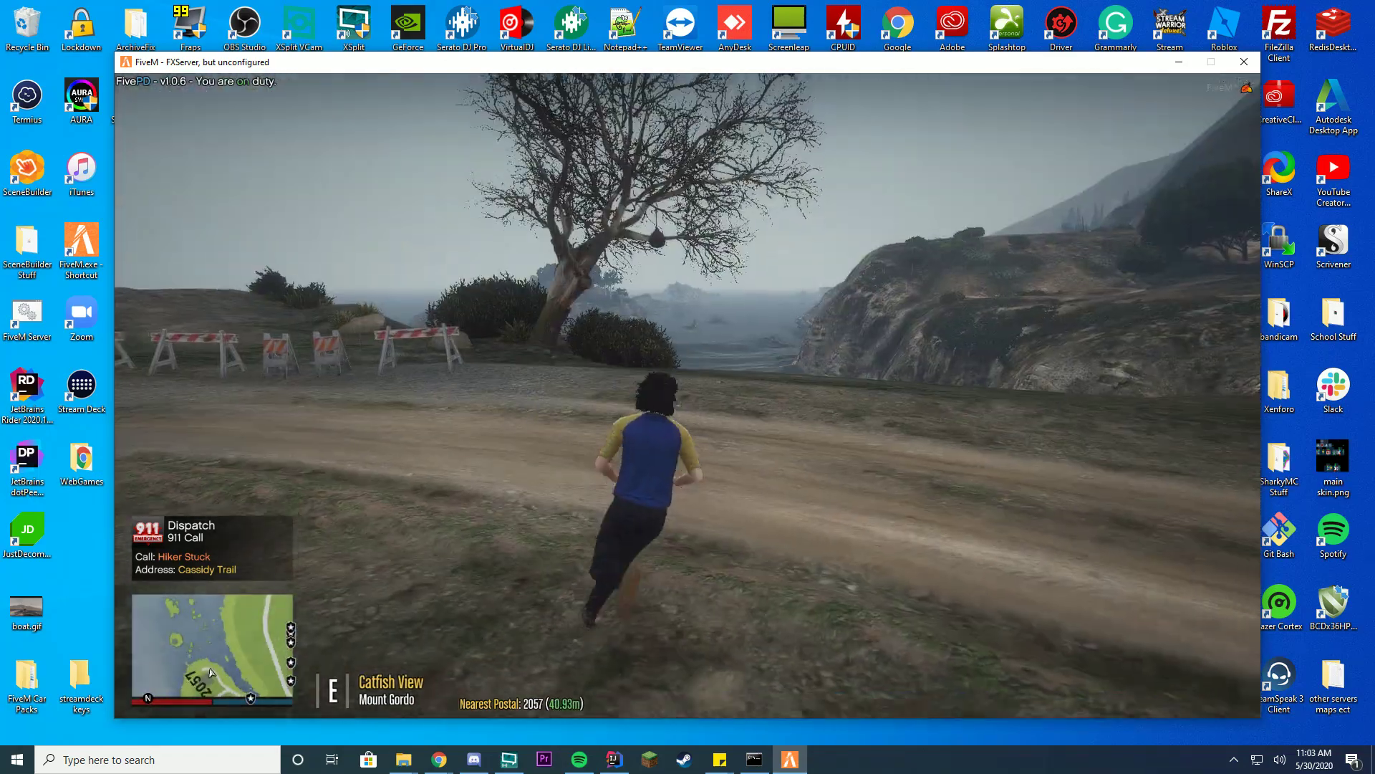
key(w)
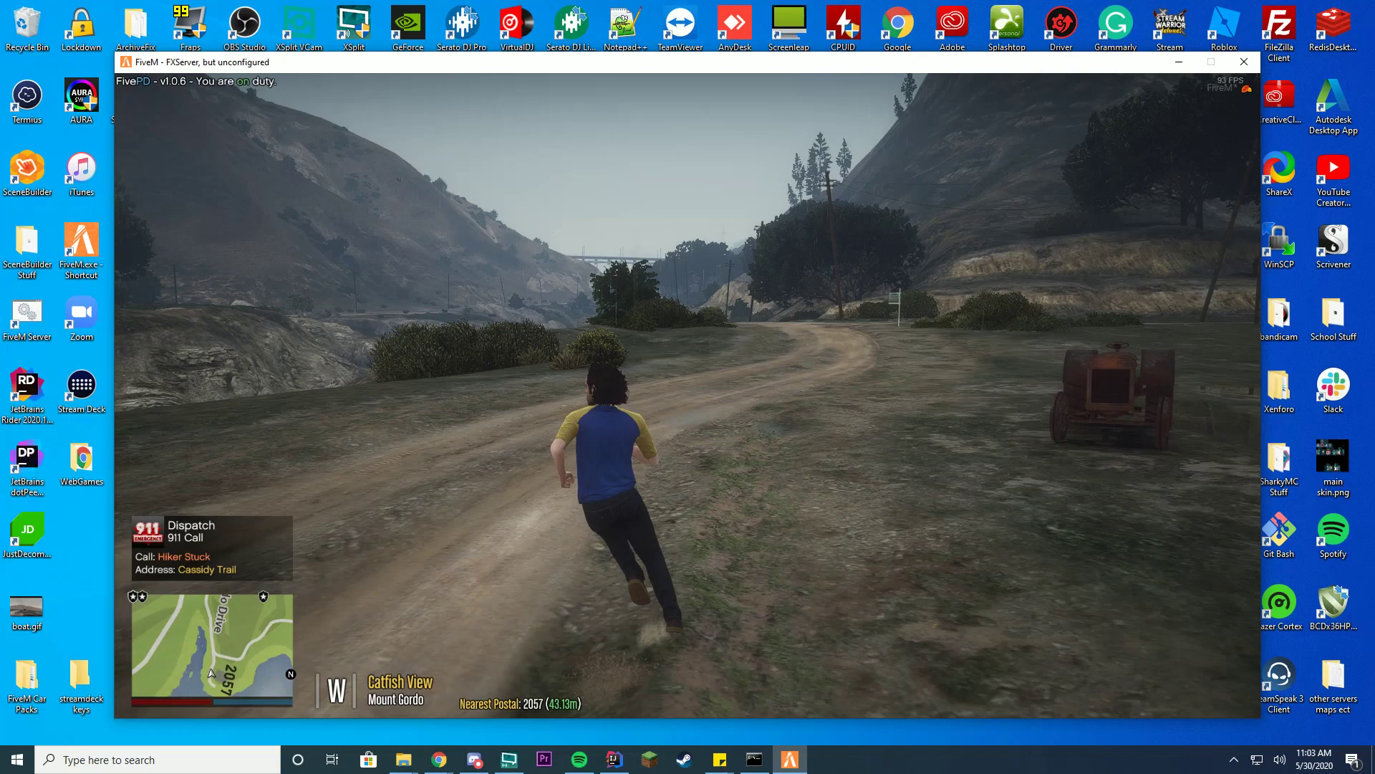
key(s)
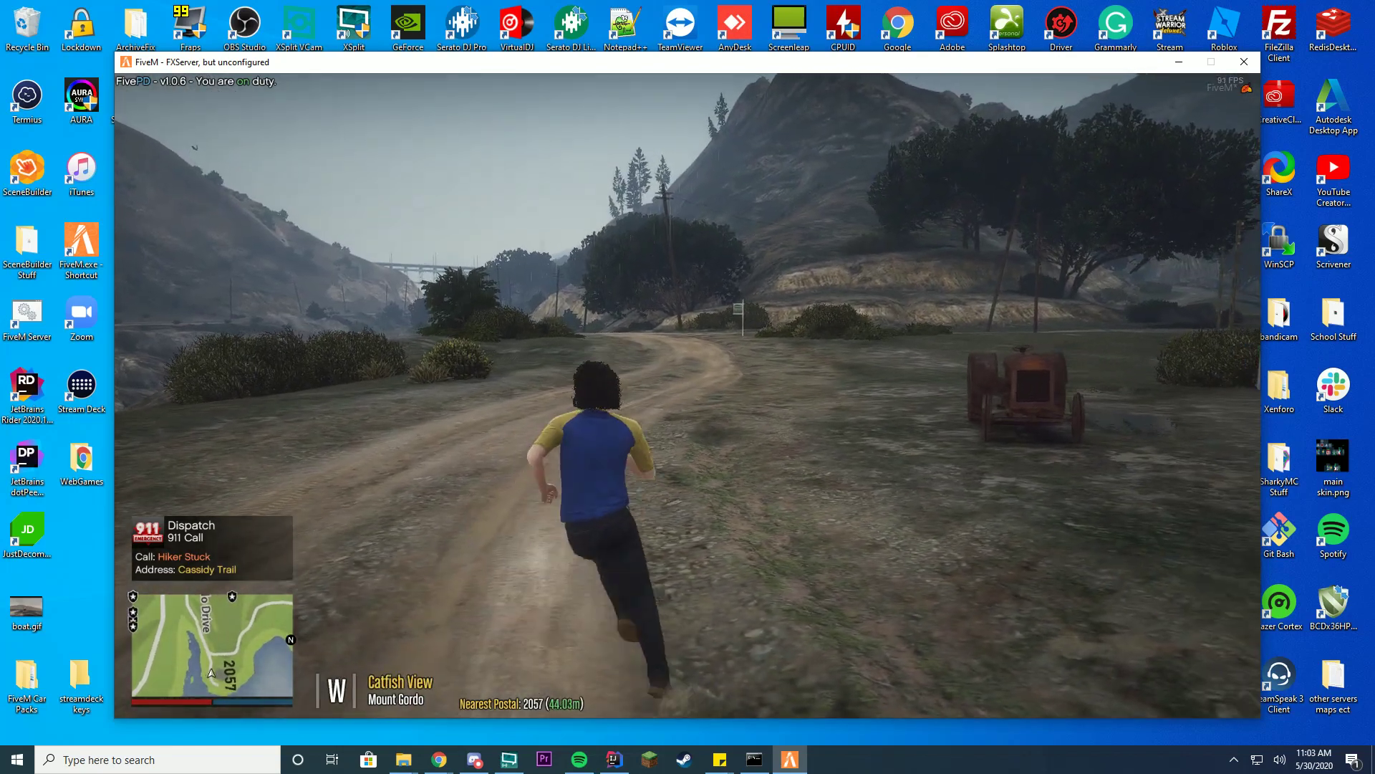
key(s)
key(d)
key(w)
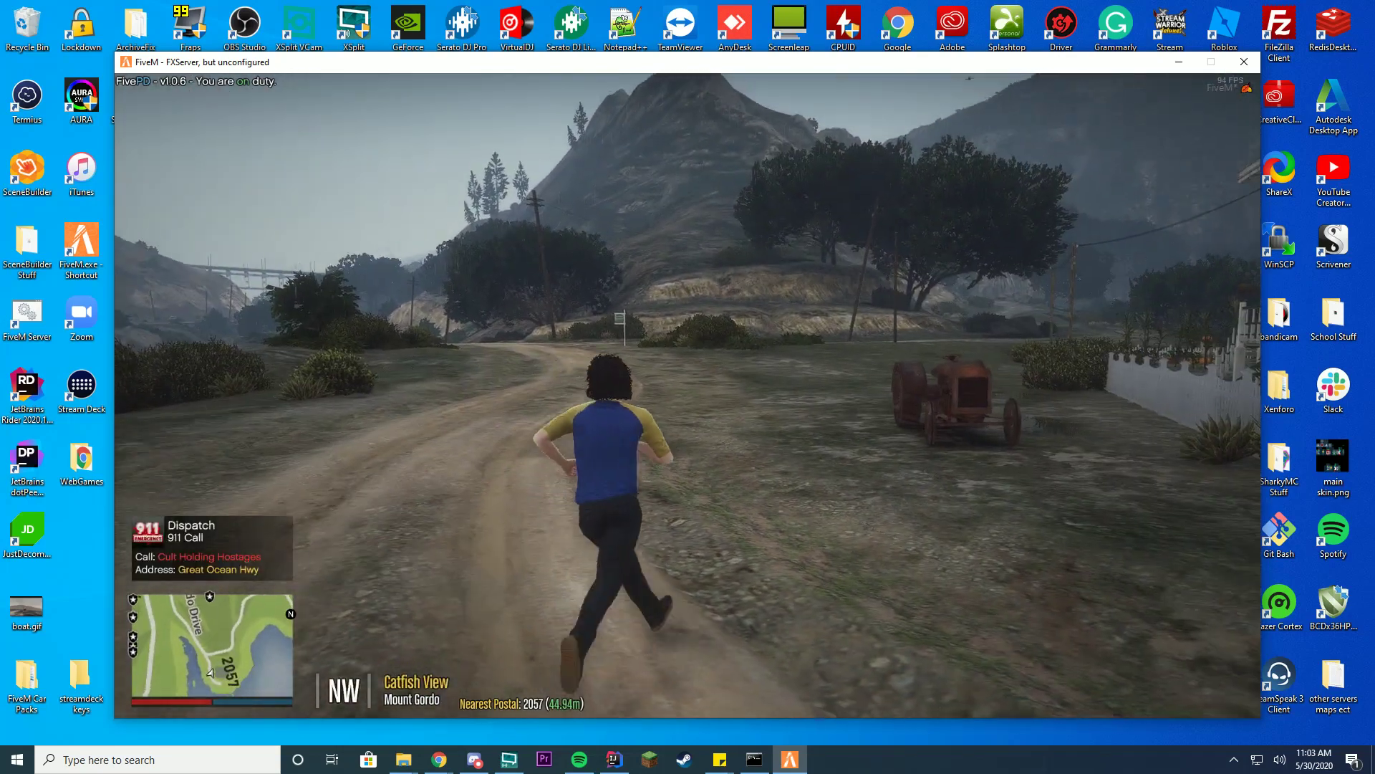
key(d)
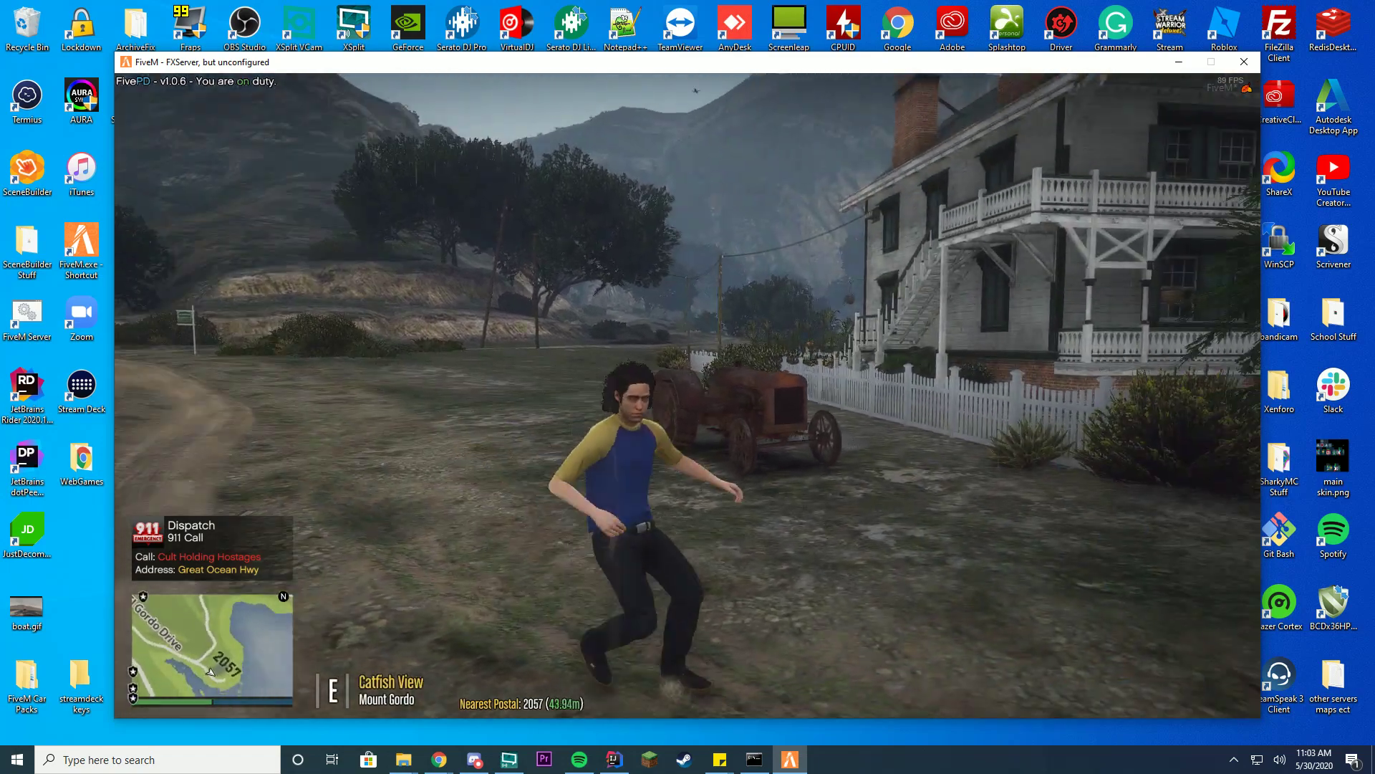